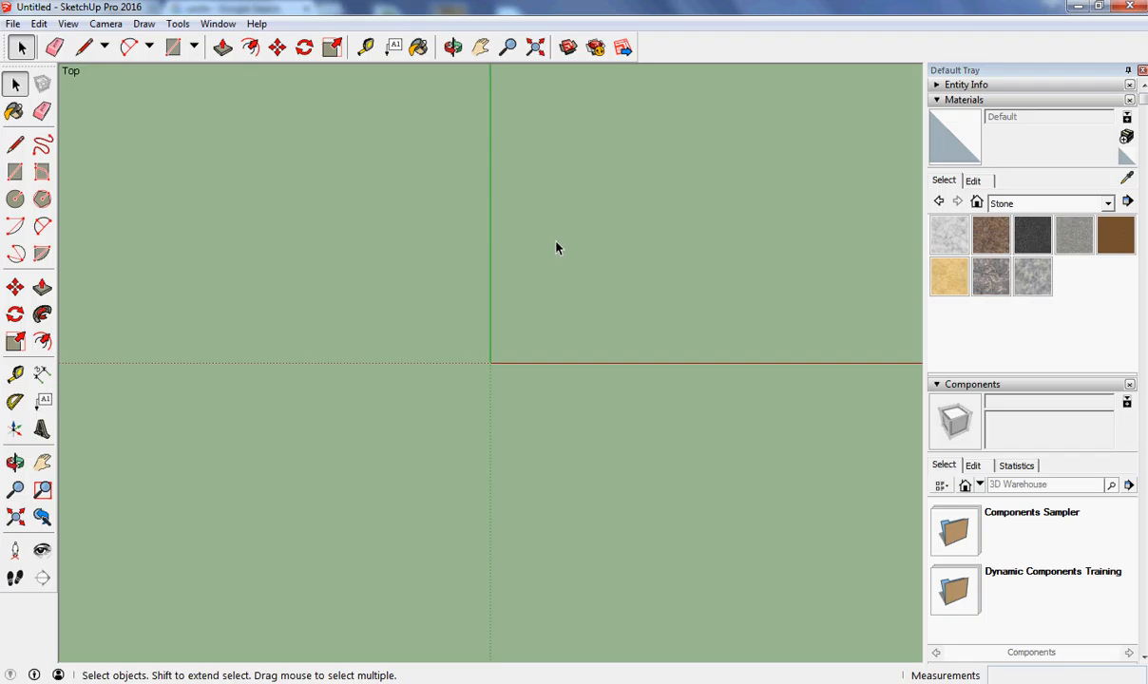
Draw a closed freehand outline for the terrain's base in top view and erase its stray end.
{"action": "scroll", "coordinate": [555, 244], "scroll_direction": "down", "scroll_amount": 3}
{"action": "scroll", "coordinate": [555, 249], "scroll_direction": "up", "scroll_amount": 5}
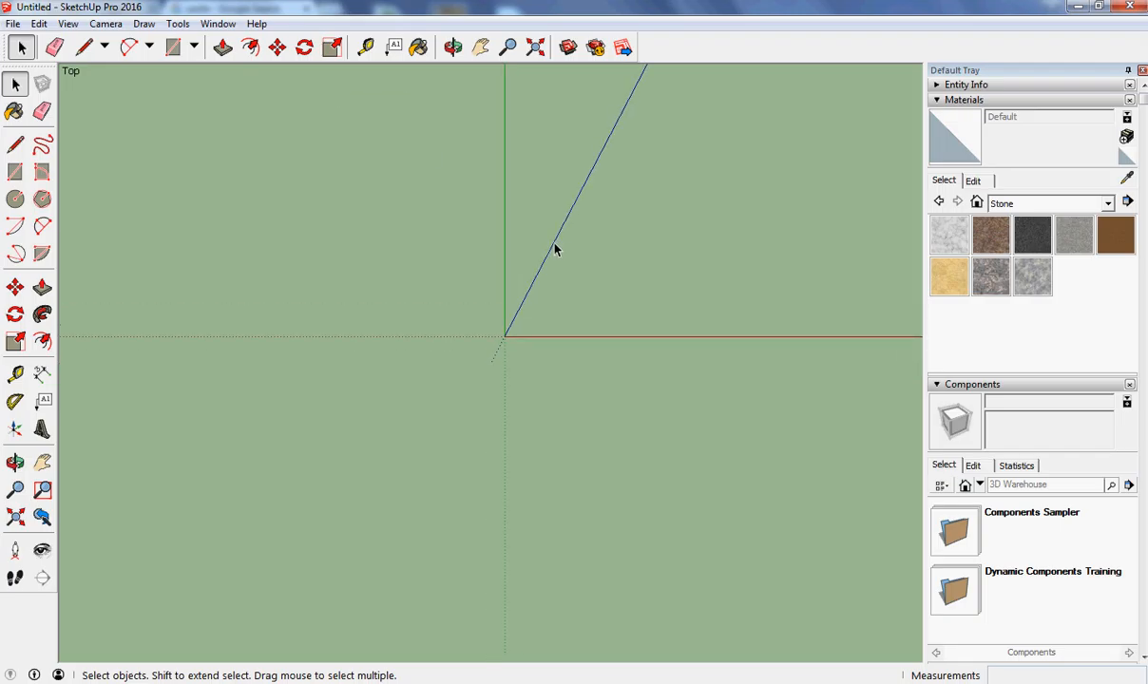
{"action": "scroll", "coordinate": [553, 252], "scroll_direction": "down", "scroll_amount": 2}
{"action": "scroll", "coordinate": [553, 265], "scroll_direction": "down", "scroll_amount": 3}
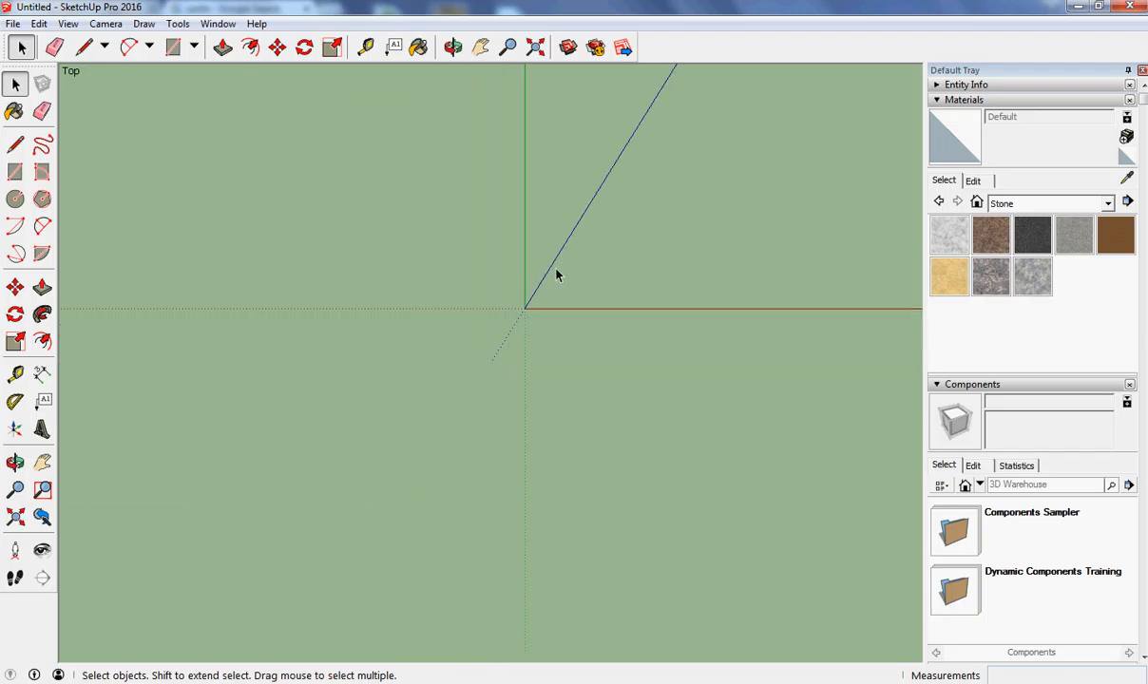
{"action": "left_click", "coordinate": [41, 464]}
{"action": "left_click_drag", "start_coordinate": [564, 296], "coordinate": [213, 523]}
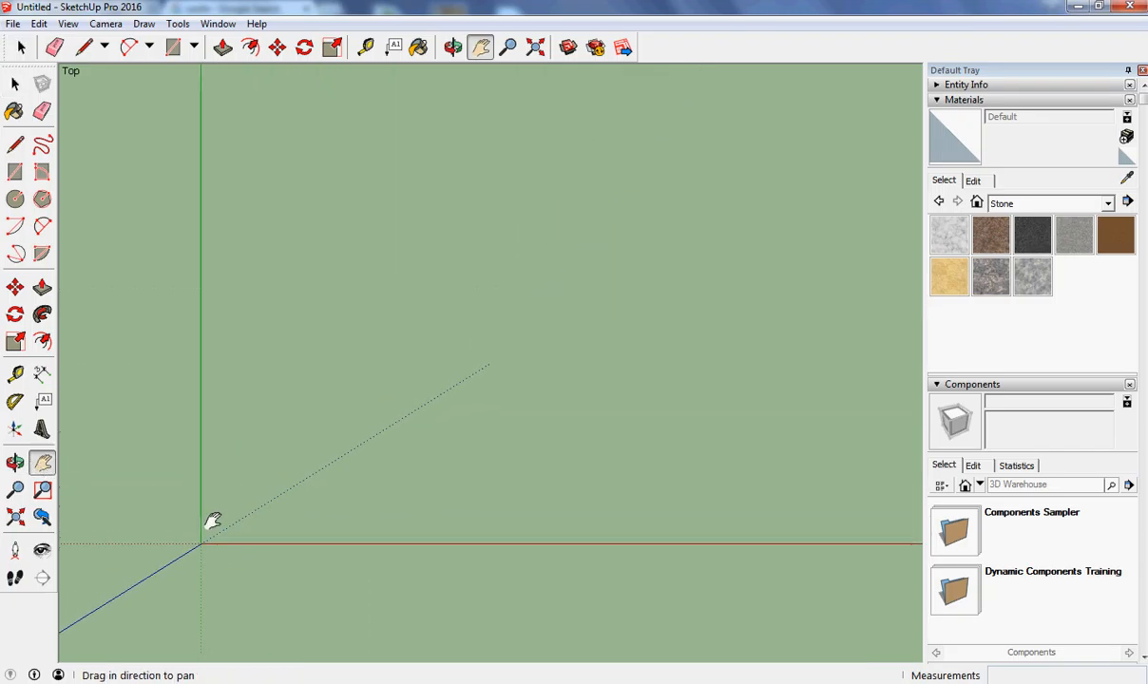
{"action": "left_click", "coordinate": [42, 145]}
{"action": "mouse_move", "coordinate": [513, 122]}
{"action": "left_mouse_down"}
{"action": "mouse_move", "coordinate": [429, 159]}
{"action": "mouse_move", "coordinate": [350, 245]}
{"action": "mouse_move", "coordinate": [337, 347]}
{"action": "mouse_move", "coordinate": [626, 498]}
{"action": "mouse_move", "coordinate": [794, 319]}
{"action": "mouse_move", "coordinate": [600, 132]}
{"action": "left_mouse_up"}
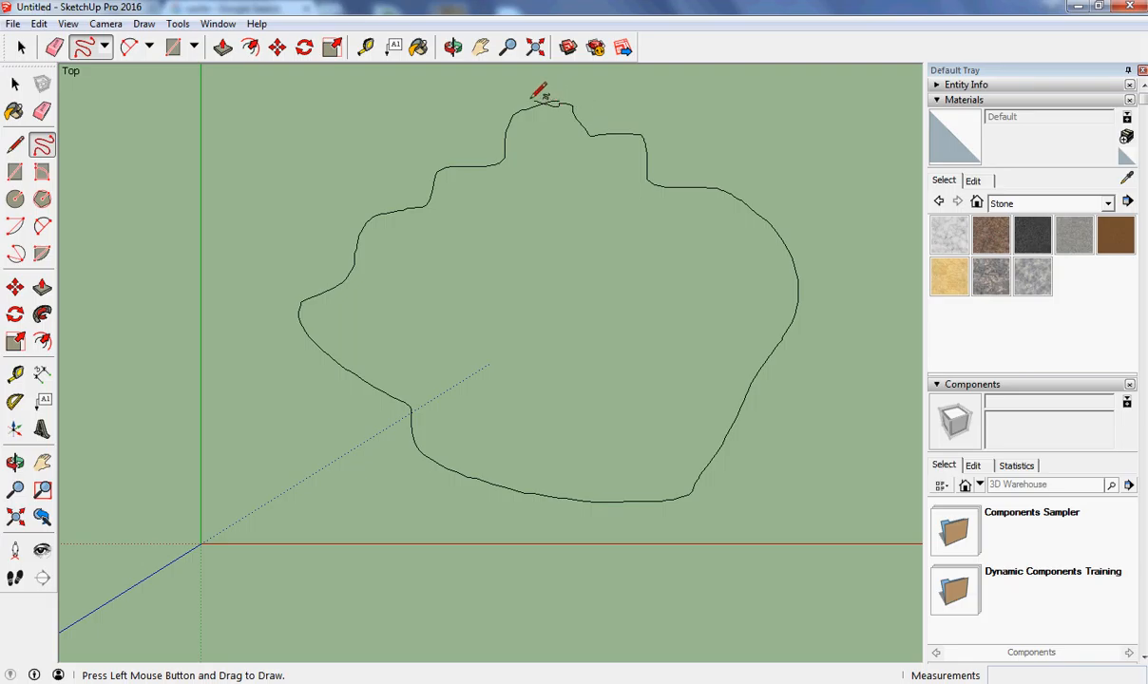
{"action": "left_click_drag", "start_coordinate": [525, 96], "coordinate": [530, 99]}
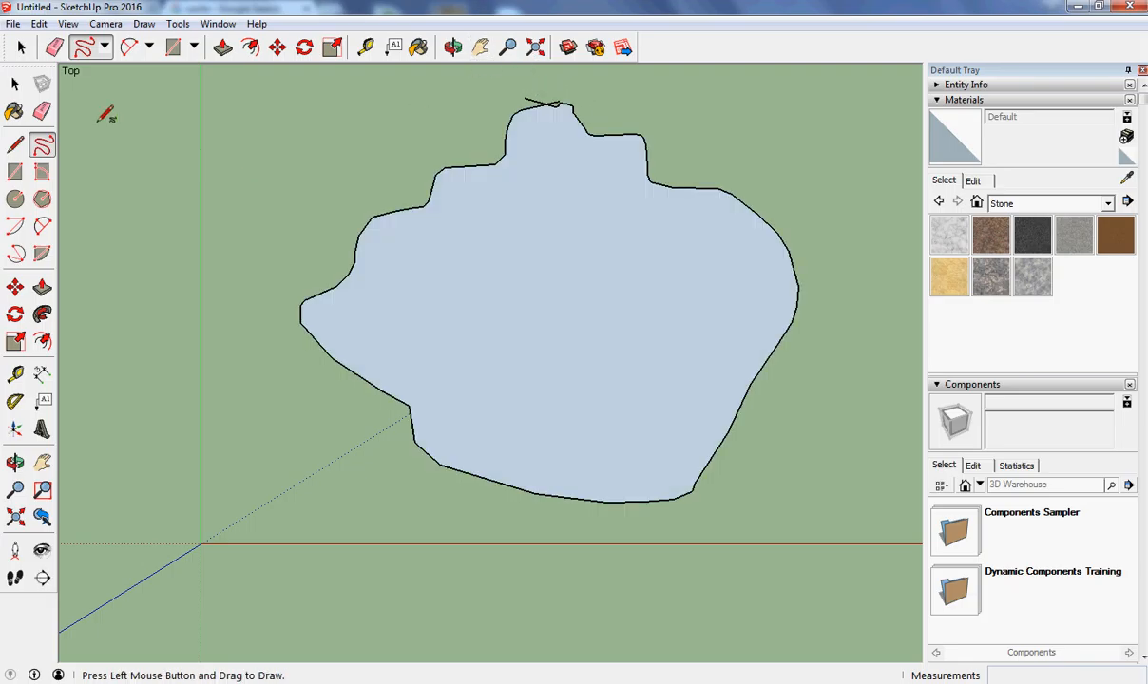
{"action": "left_click", "coordinate": [42, 112]}
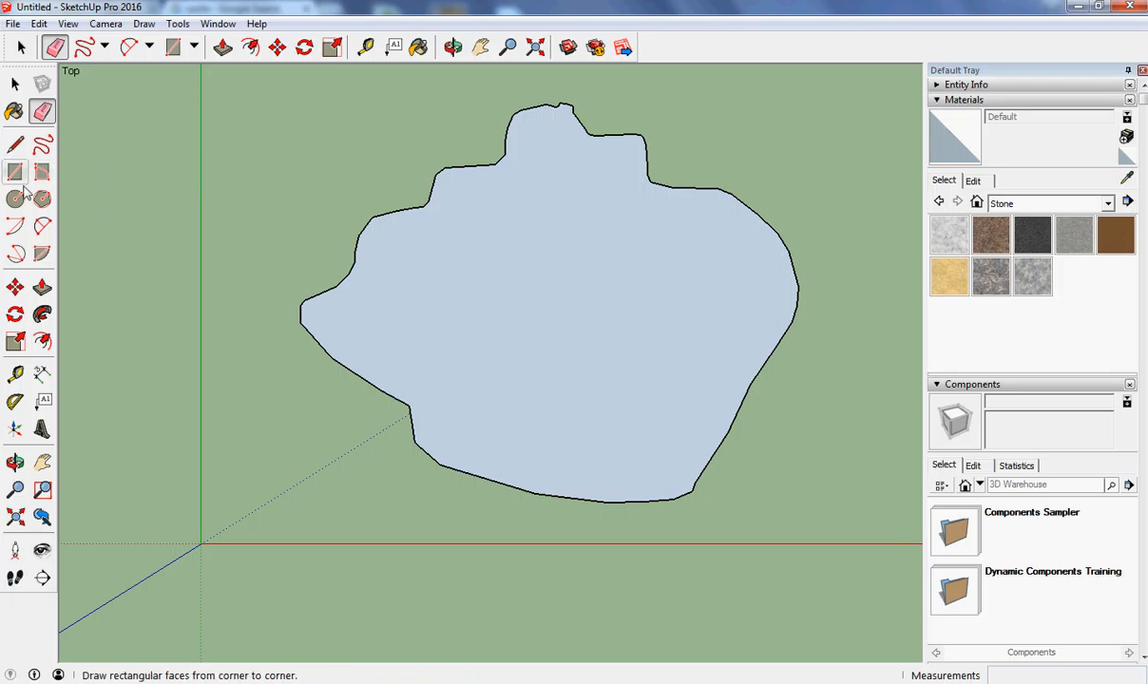
Draw a smaller freehand contour inside the base outline and erase its stray overlap.
{"action": "left_click", "coordinate": [43, 146]}
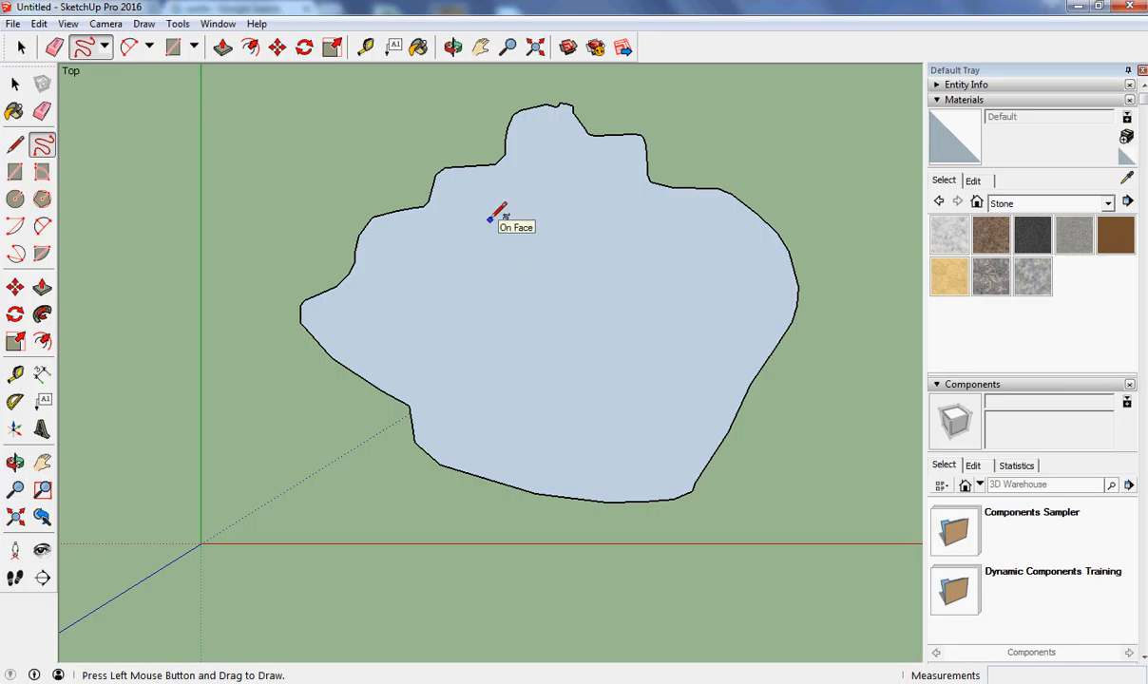
{"action": "mouse_move", "coordinate": [496, 228]}
{"action": "left_mouse_down"}
{"action": "mouse_move", "coordinate": [438, 266]}
{"action": "mouse_move", "coordinate": [495, 342]}
{"action": "mouse_move", "coordinate": [637, 318]}
{"action": "mouse_move", "coordinate": [656, 245]}
{"action": "mouse_move", "coordinate": [488, 228]}
{"action": "left_mouse_up"}
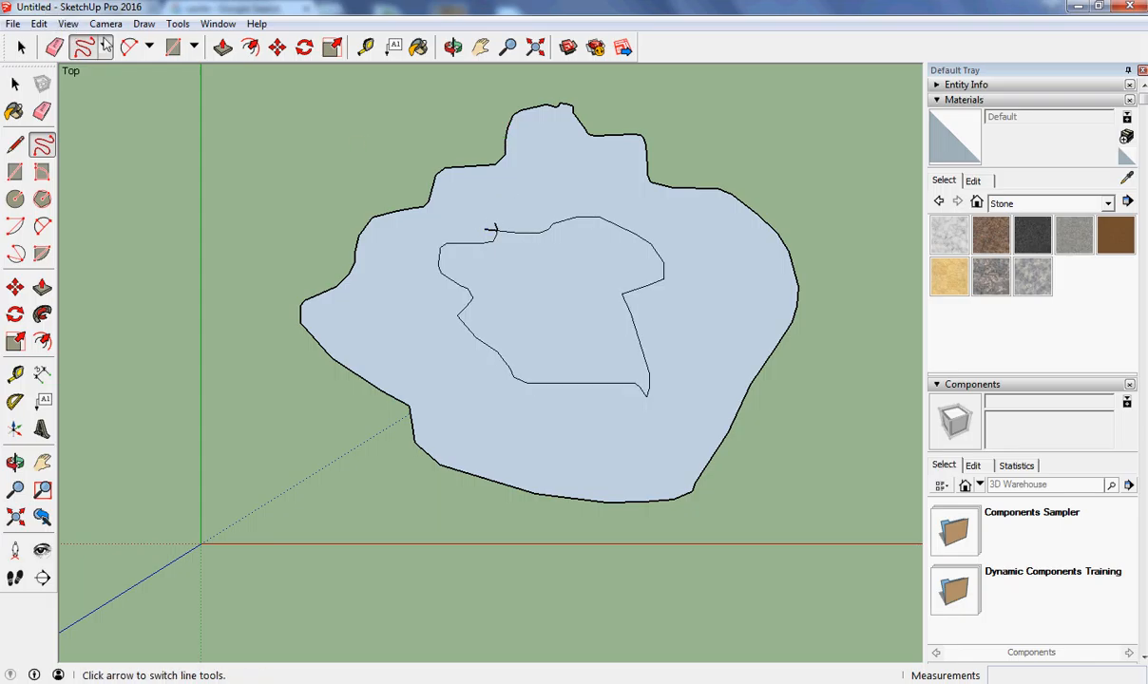
{"action": "left_click", "coordinate": [41, 111]}
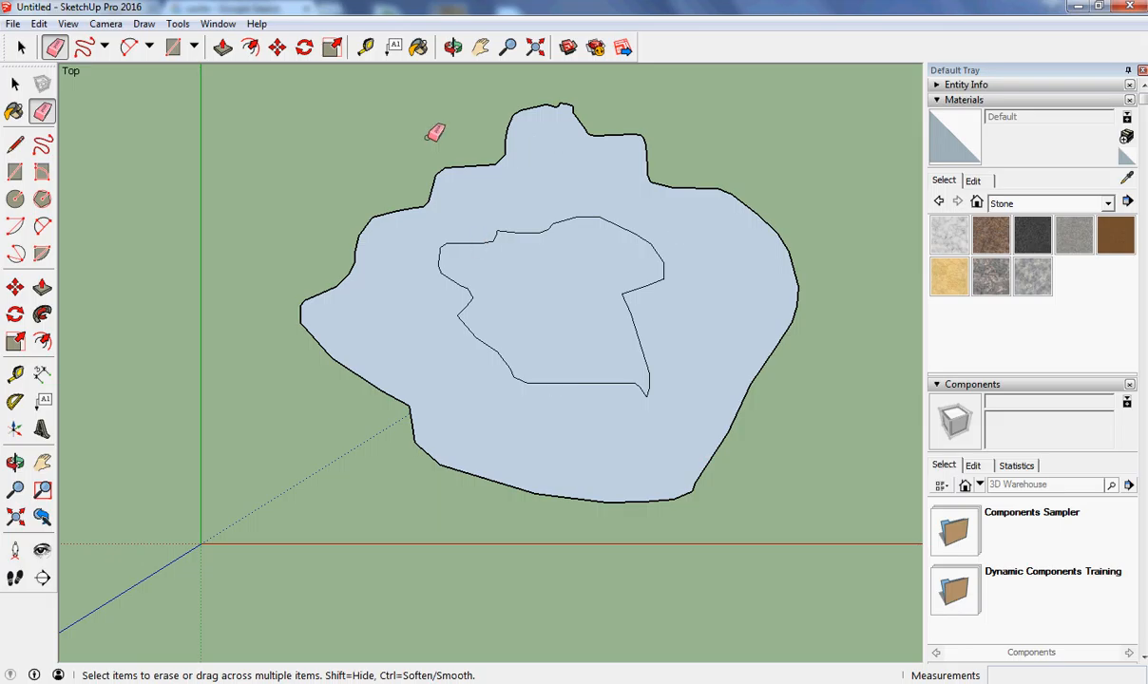
Switch to the Iso view and raise the inner contour face about 4.8 m with Move.
{"action": "left_click", "coordinate": [110, 27]}
{"action": "mouse_move", "coordinate": [181, 80]}
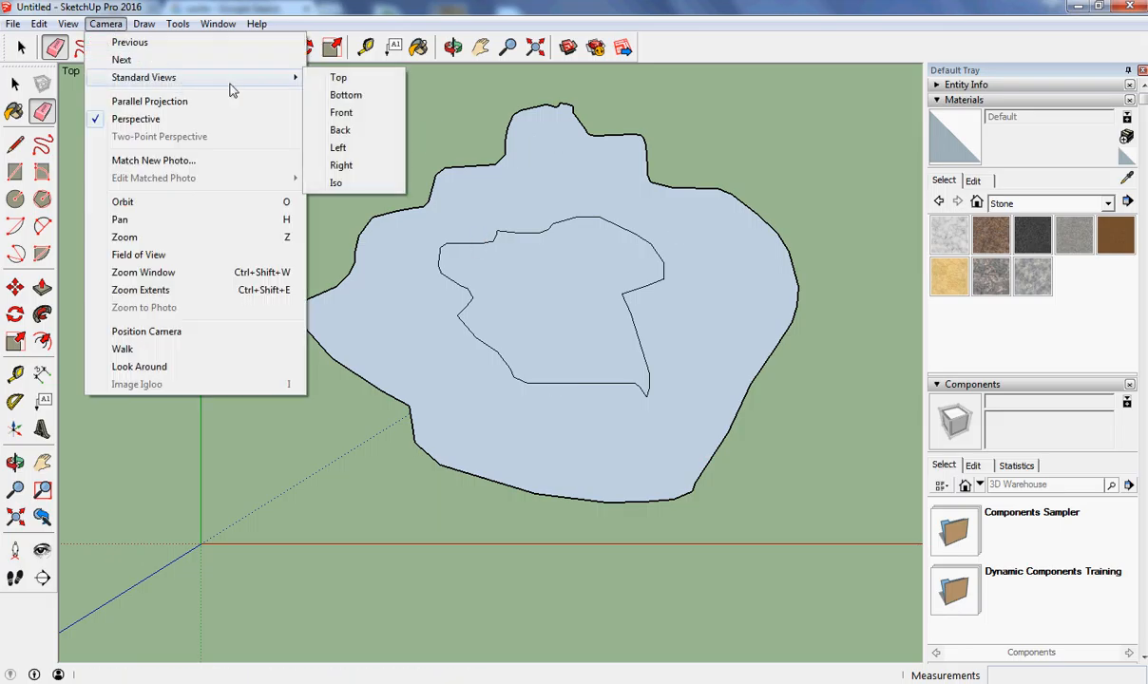
{"action": "left_click", "coordinate": [337, 183]}
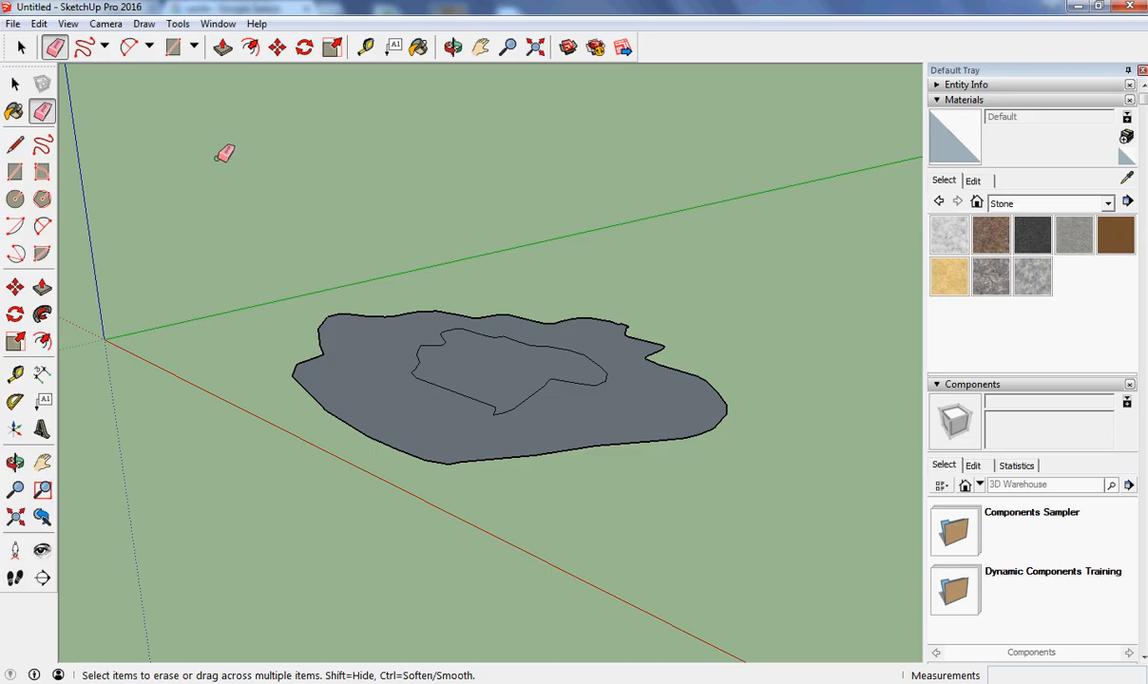
{"action": "left_click", "coordinate": [15, 83]}
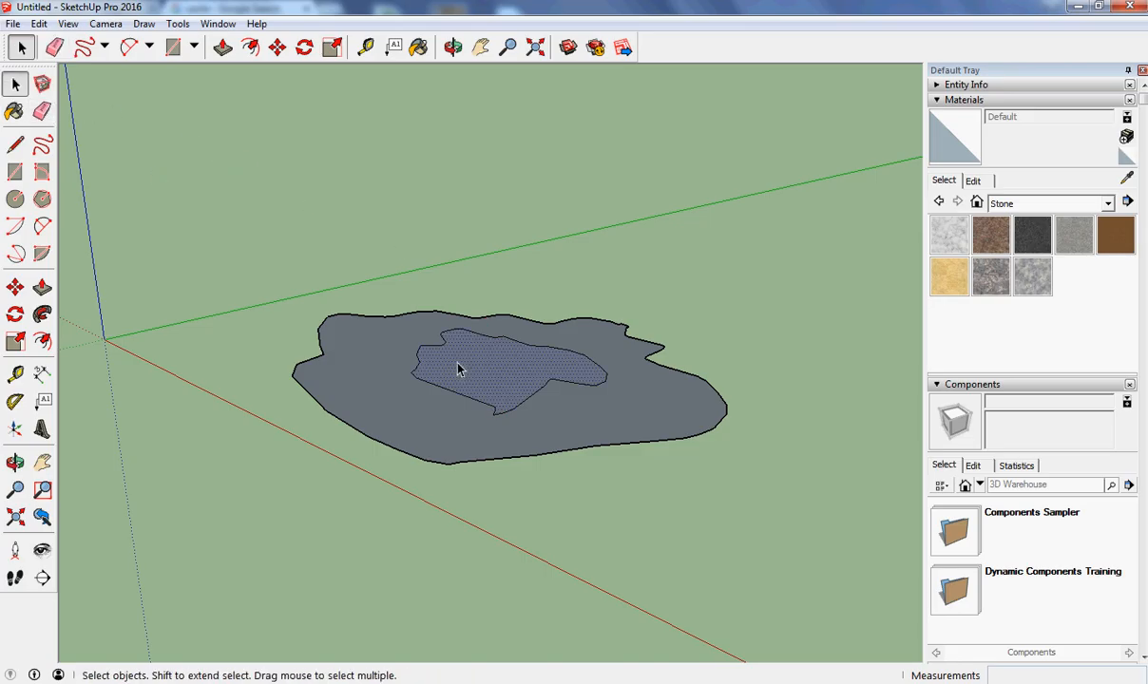
{"action": "left_click", "coordinate": [15, 286]}
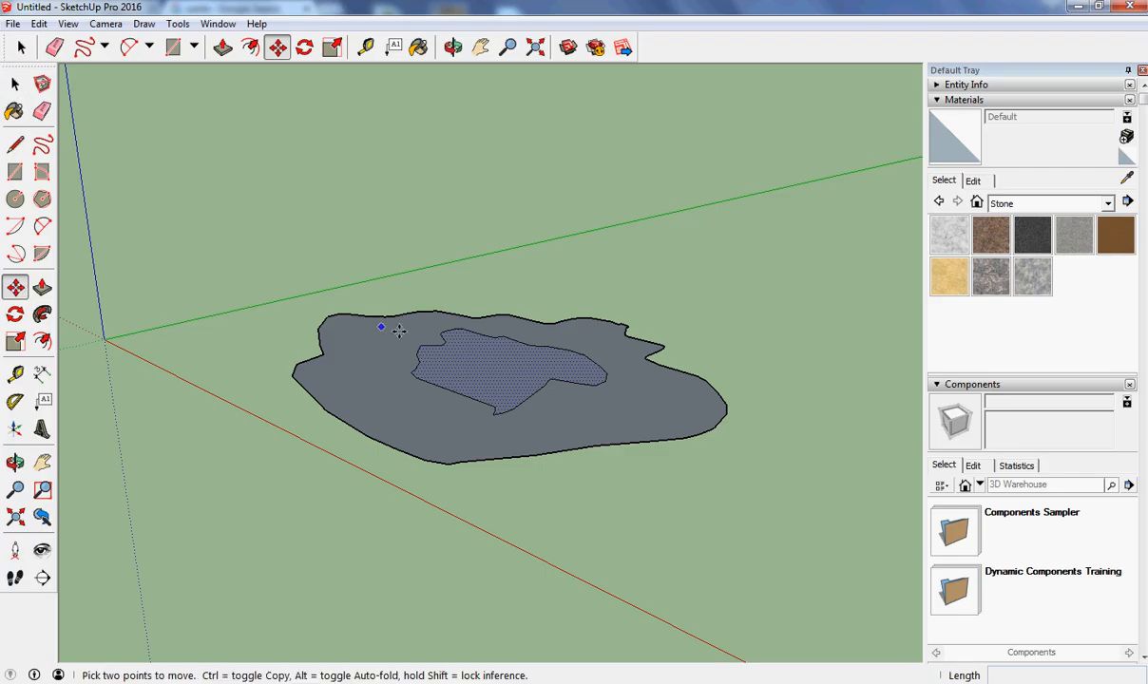
{"action": "left_click", "coordinate": [482, 367]}
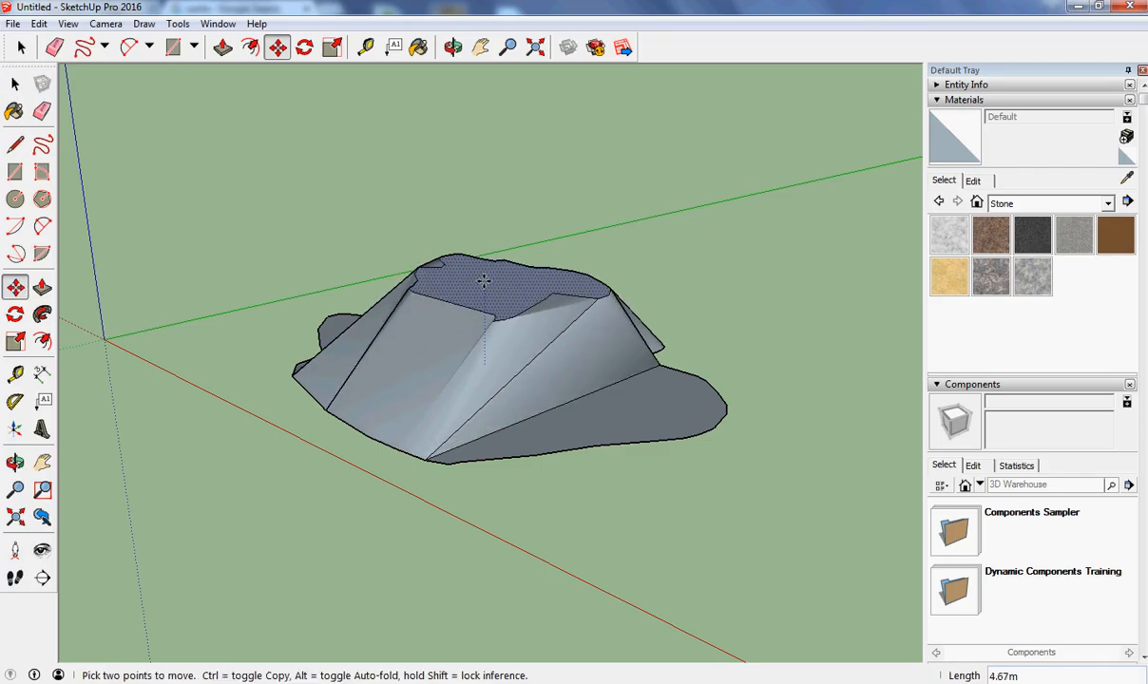
{"action": "left_click", "coordinate": [483, 271]}
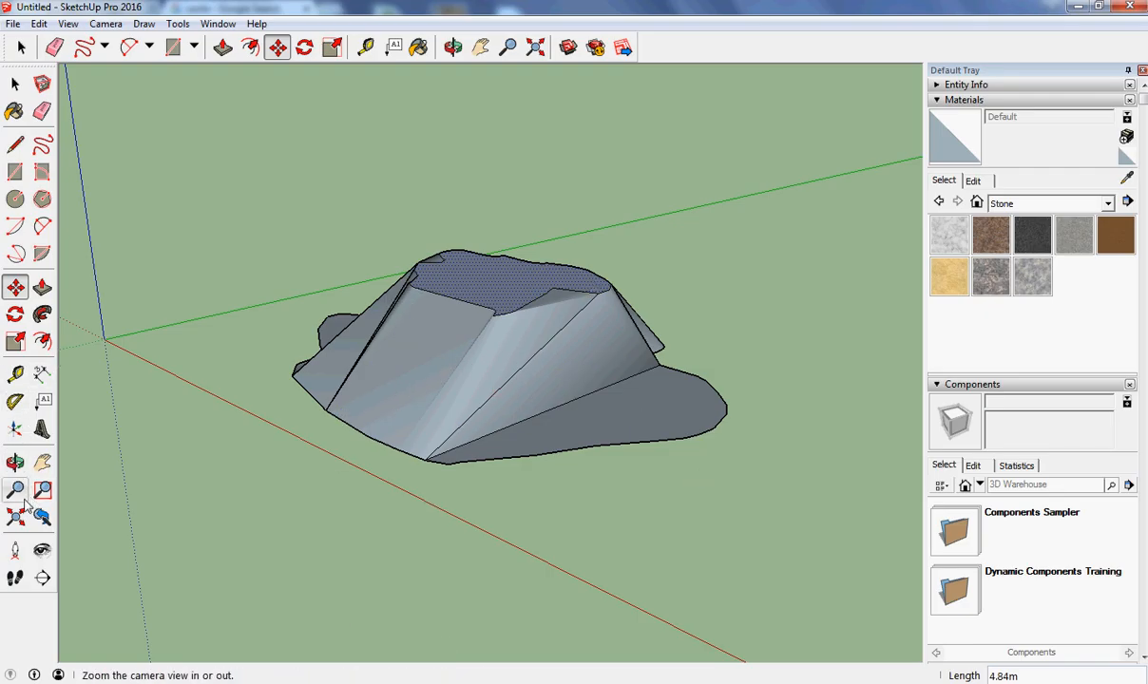
Undo the move of the inner contour face.
{"action": "left_click", "coordinate": [15, 463]}
{"action": "left_click_drag", "start_coordinate": [371, 433], "coordinate": [288, 296]}
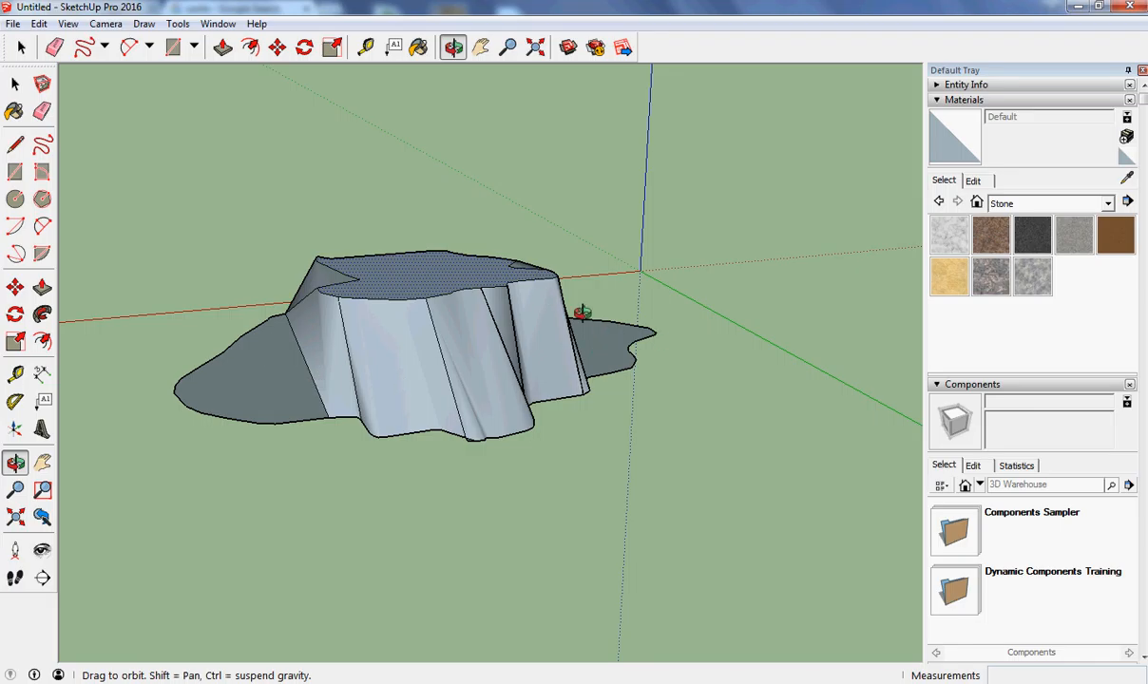
{"action": "left_click", "coordinate": [39, 25]}
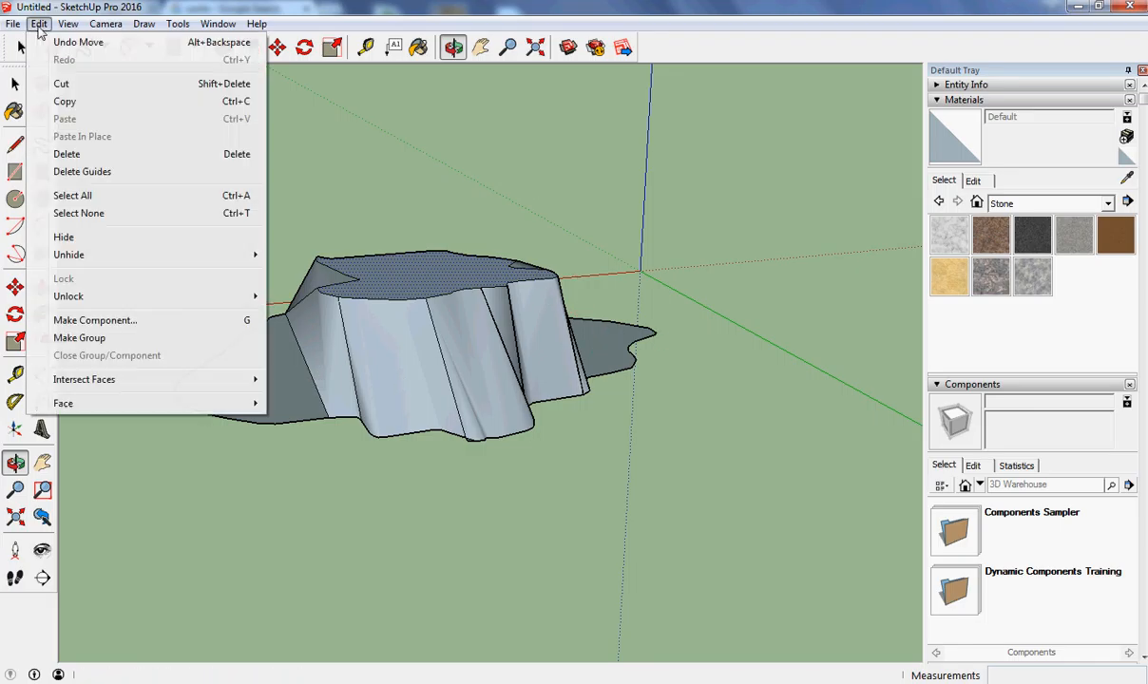
{"action": "left_click", "coordinate": [76, 42]}
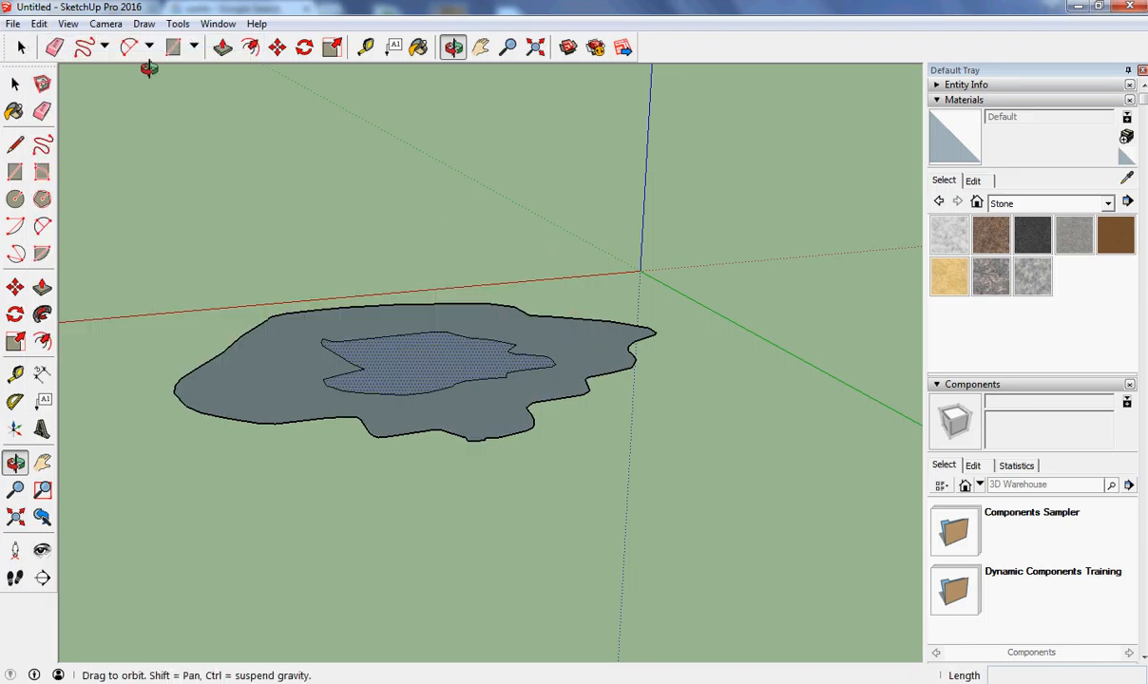
Return to the Top view and draw two lines joining the inner contour to the outer outline at the top.
{"action": "left_click", "coordinate": [106, 24]}
{"action": "mouse_move", "coordinate": [174, 87]}
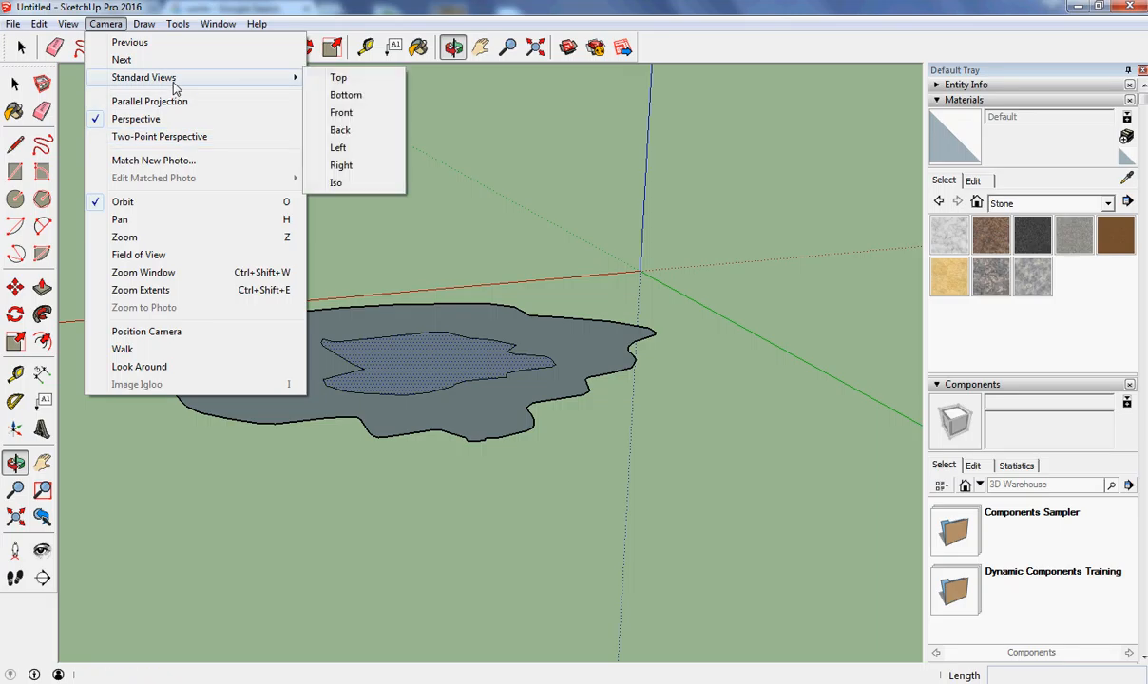
{"action": "left_click", "coordinate": [338, 77]}
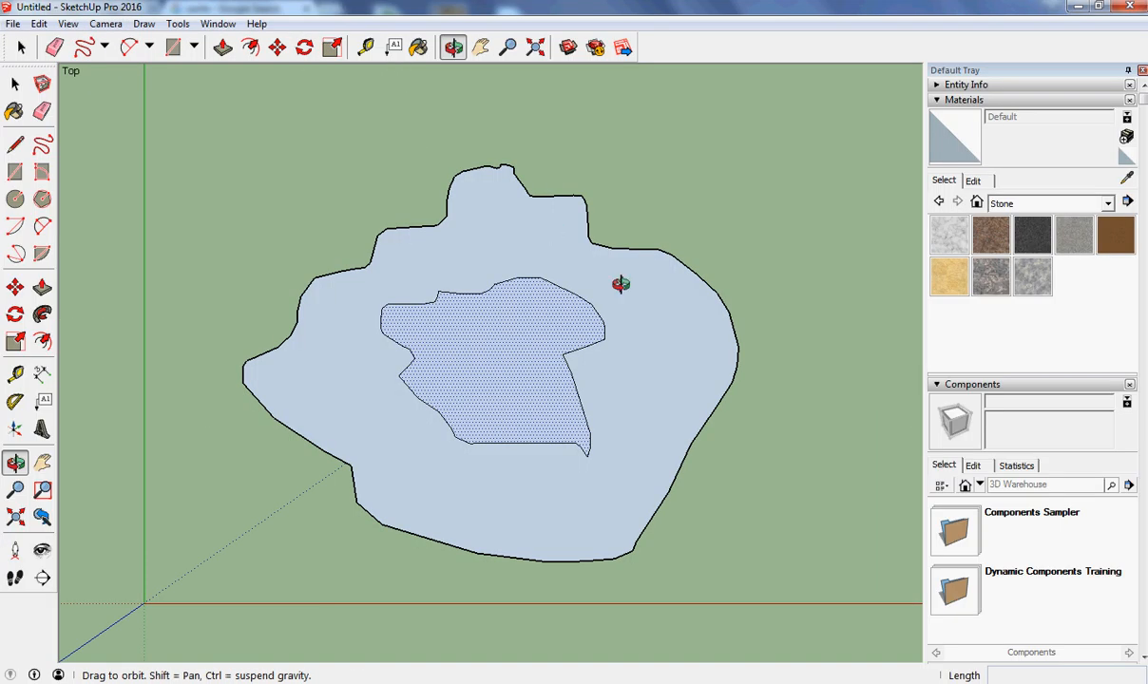
{"action": "left_click", "coordinate": [14, 143]}
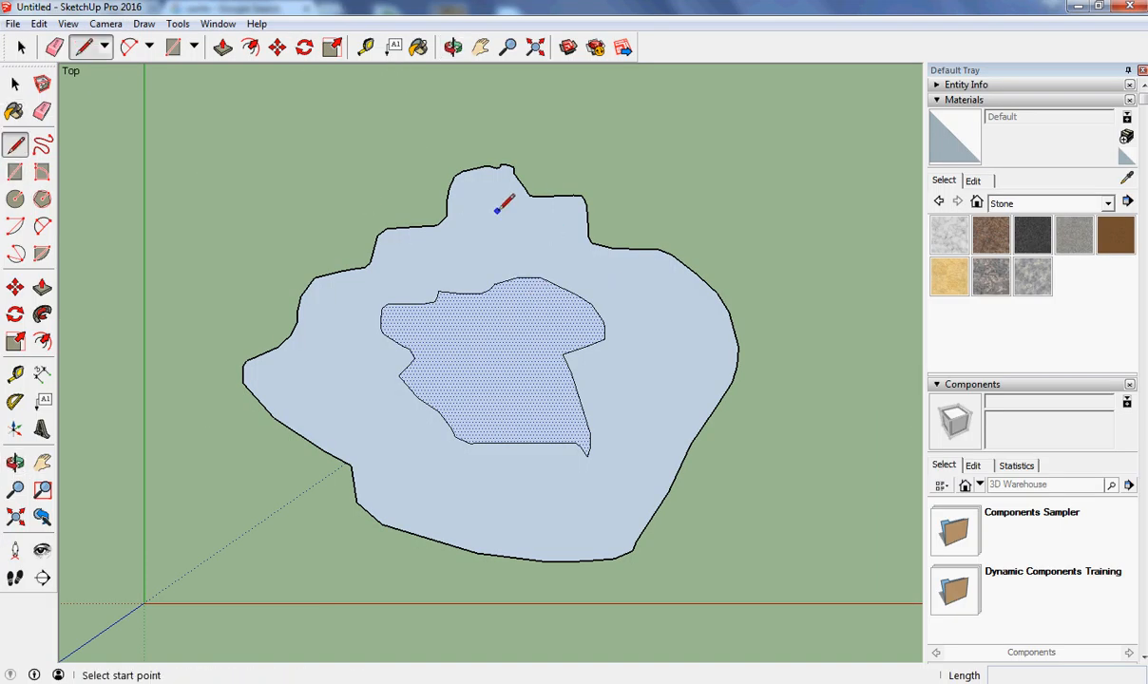
{"action": "left_click", "coordinate": [541, 277]}
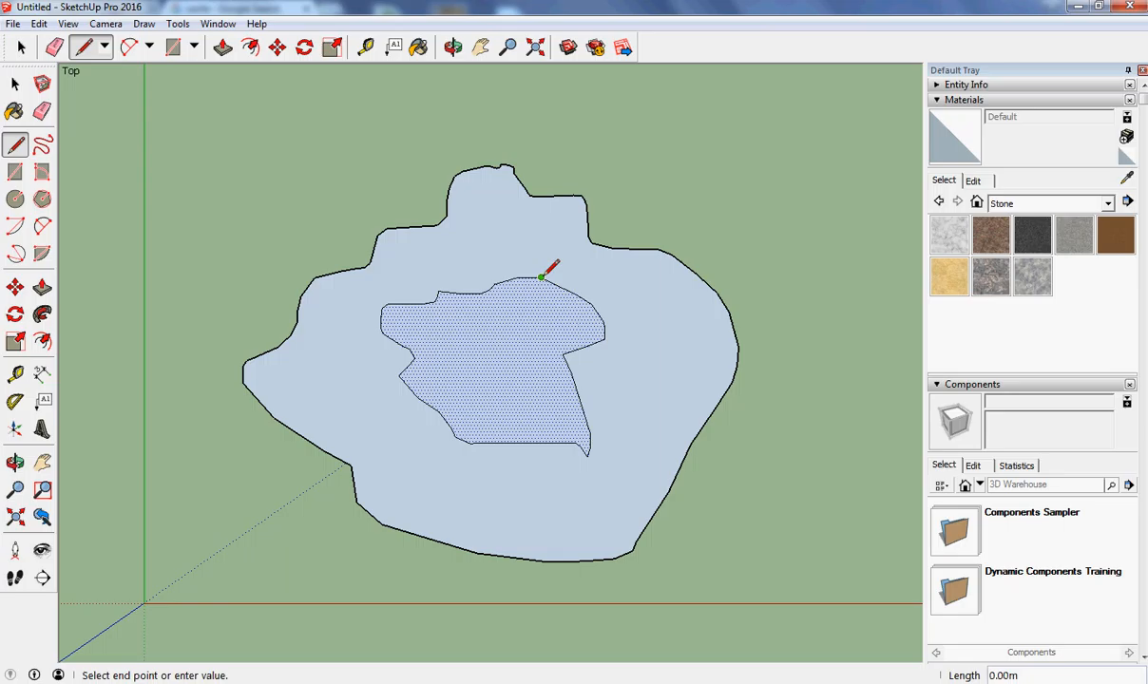
{"action": "left_click", "coordinate": [584, 196]}
{"action": "left_click", "coordinate": [494, 283]}
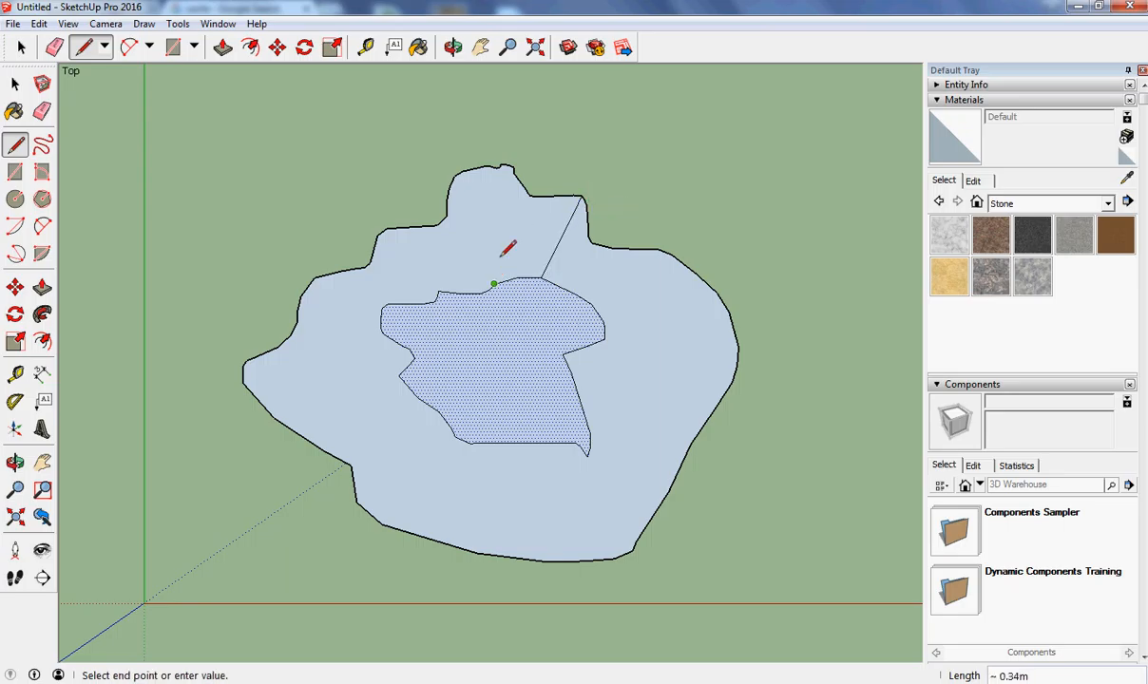
{"action": "left_click", "coordinate": [500, 168]}
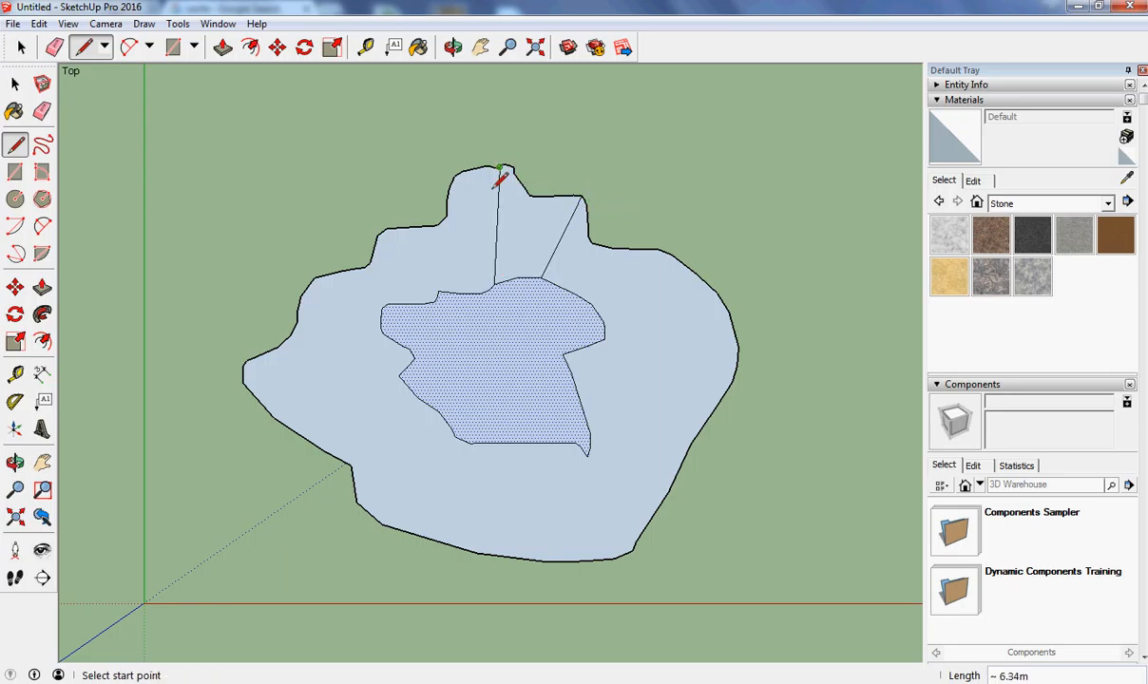
Draw four more lines joining the inner contour to the outer outline along its upper-left side.
{"action": "left_click", "coordinate": [437, 291]}
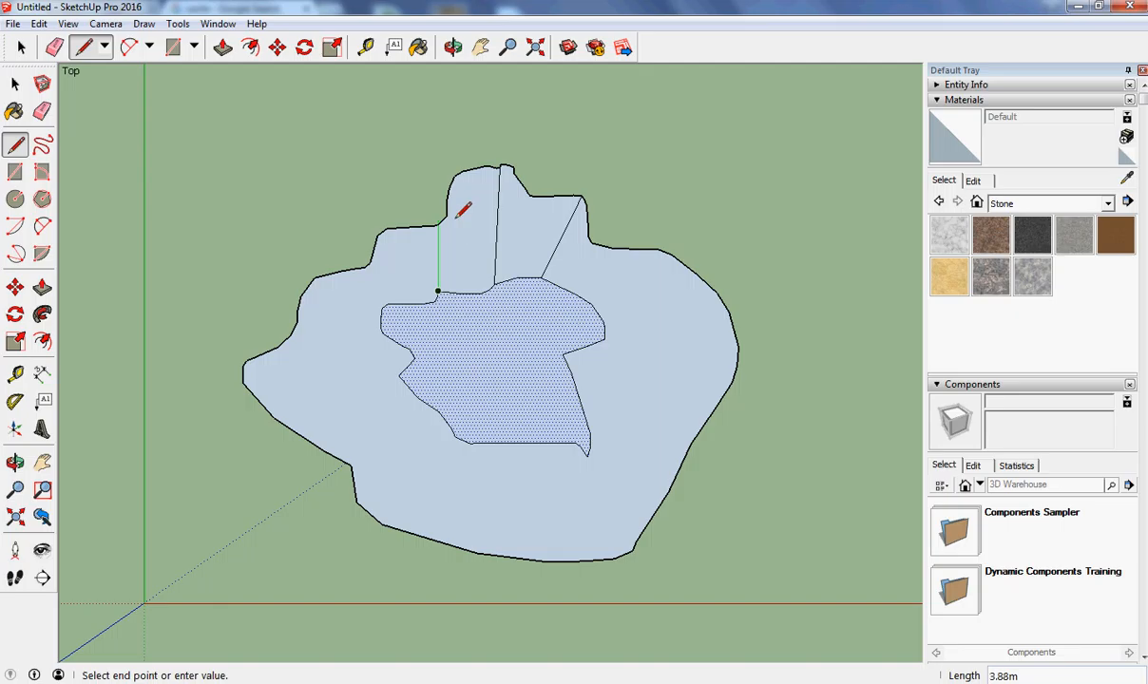
{"action": "left_click", "coordinate": [447, 218]}
{"action": "left_click", "coordinate": [437, 291]}
{"action": "left_click", "coordinate": [385, 229]}
{"action": "left_click", "coordinate": [385, 303]}
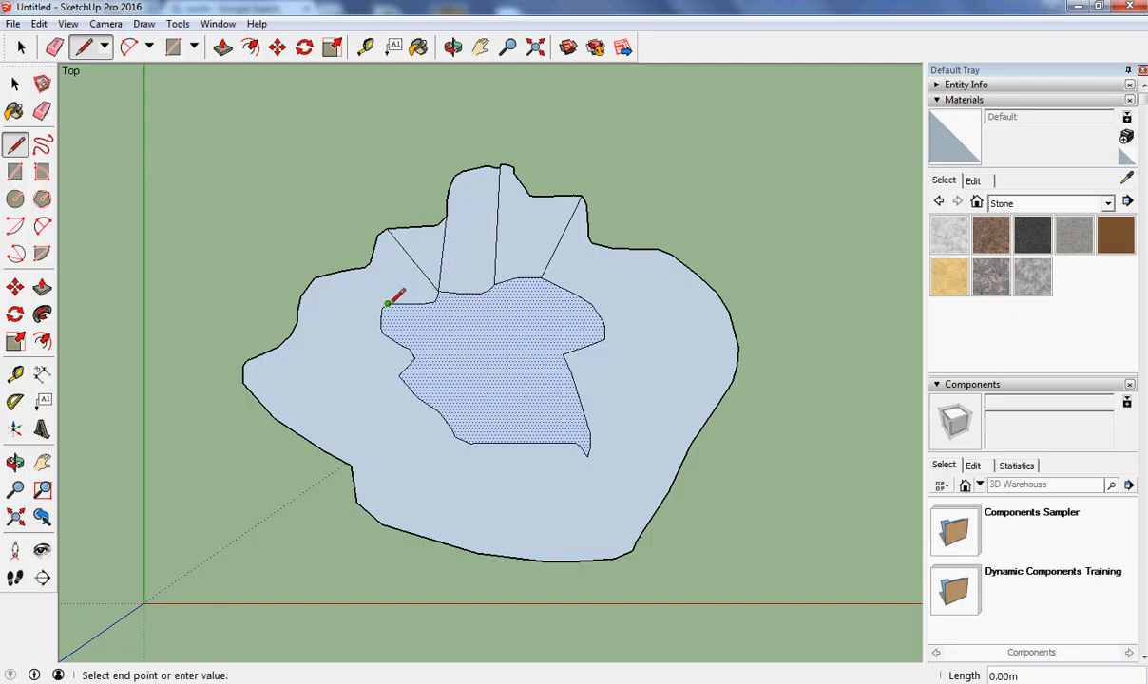
{"action": "left_click", "coordinate": [365, 269]}
{"action": "left_click", "coordinate": [382, 318]}
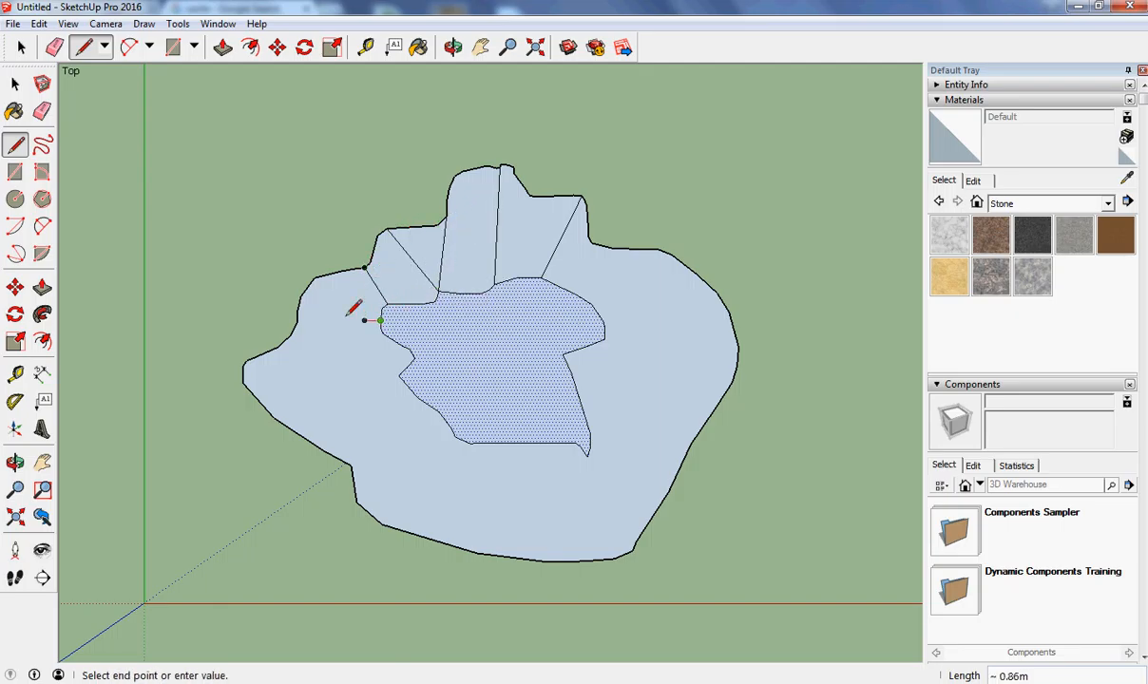
{"action": "left_click", "coordinate": [300, 296]}
Draw four lines joining the inner contour to the outer outline along its left and lower-left side.
{"action": "left_click", "coordinate": [404, 346]}
{"action": "left_click", "coordinate": [243, 365]}
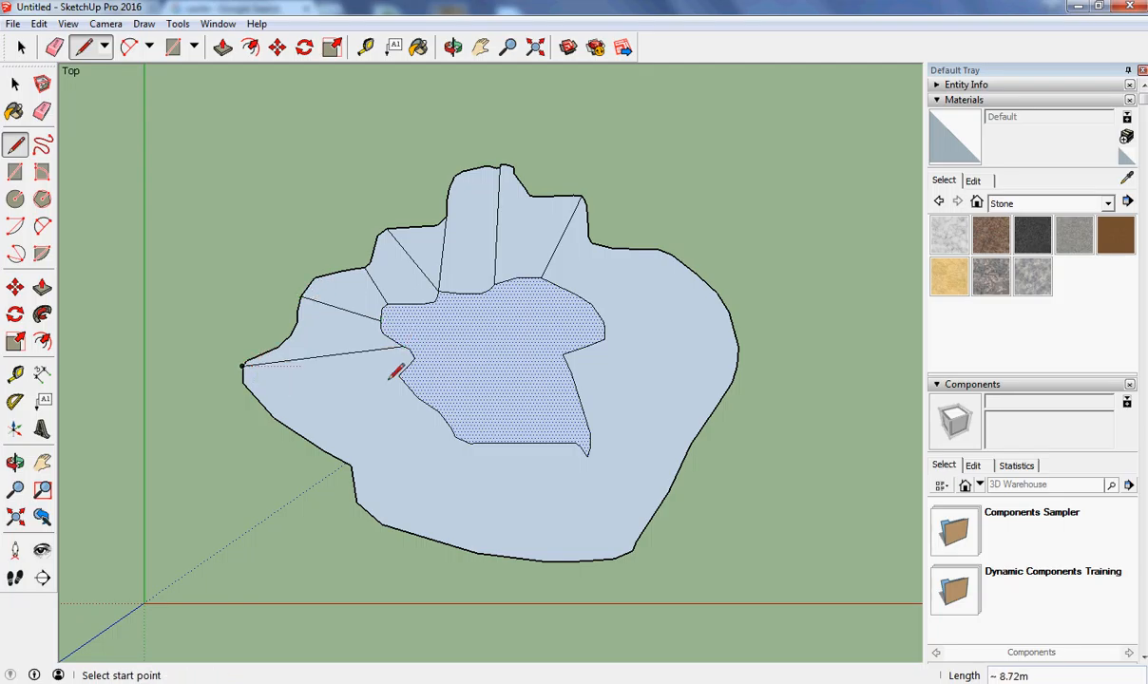
{"action": "left_click", "coordinate": [400, 375]}
{"action": "left_click", "coordinate": [290, 424]}
{"action": "left_click", "coordinate": [416, 397]}
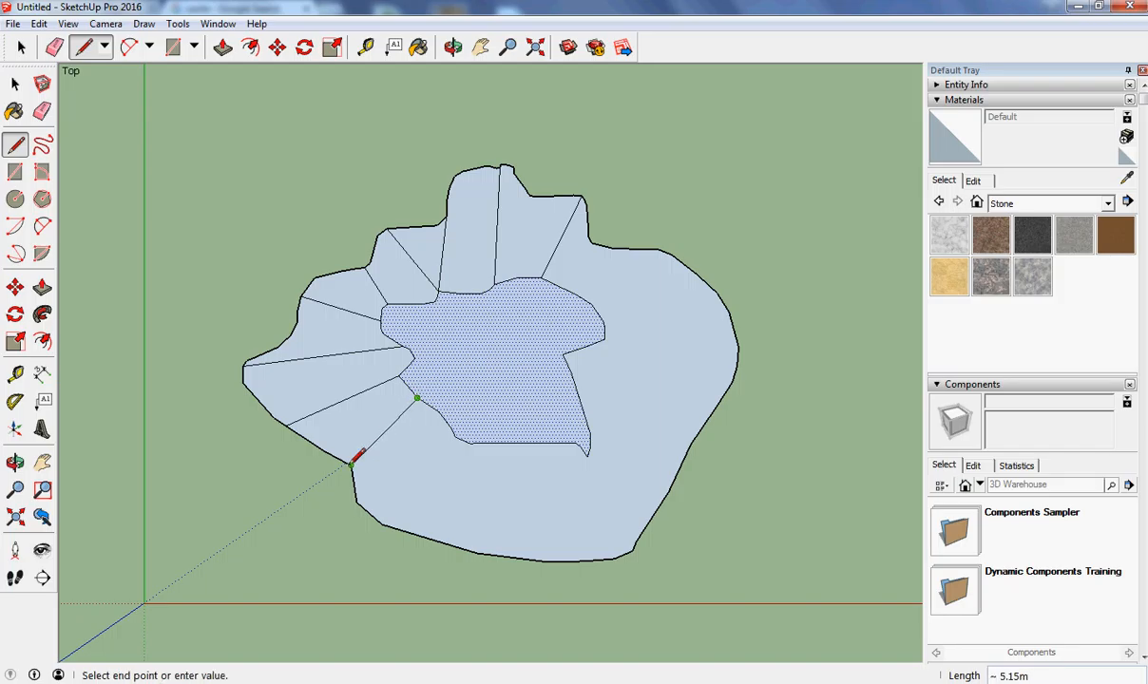
{"action": "left_click", "coordinate": [352, 464]}
{"action": "left_click", "coordinate": [455, 436]}
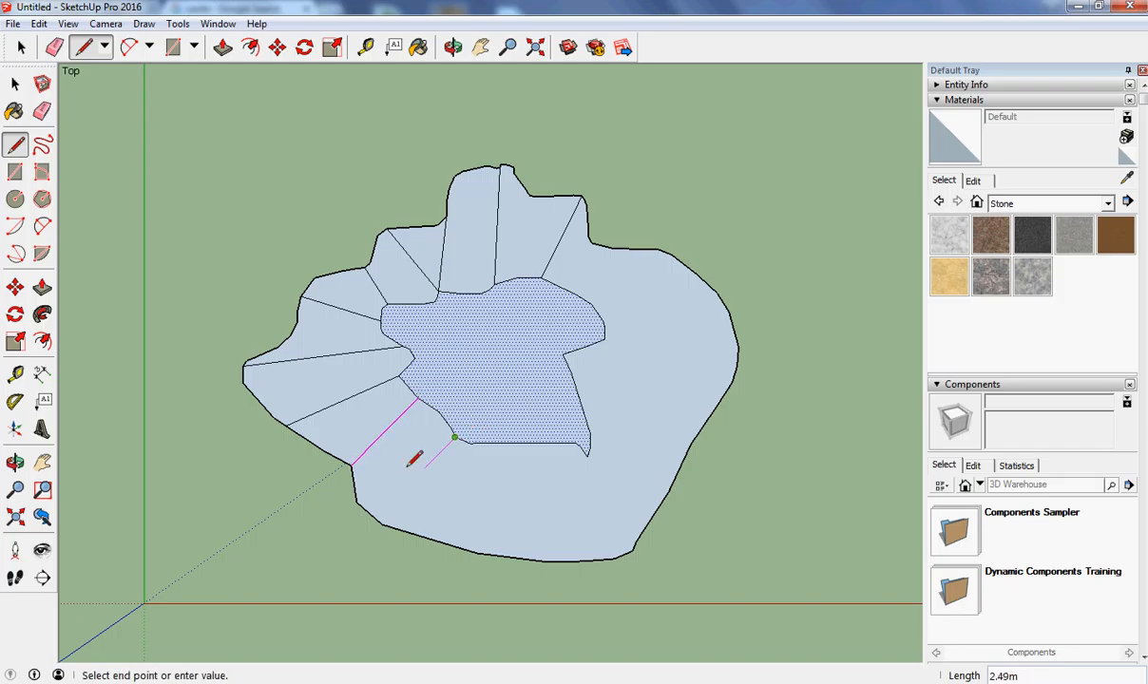
{"action": "left_click", "coordinate": [357, 501]}
Draw five lines joining the inner contour to the outer outline along its bottom and lower-right side.
{"action": "left_click", "coordinate": [381, 523]}
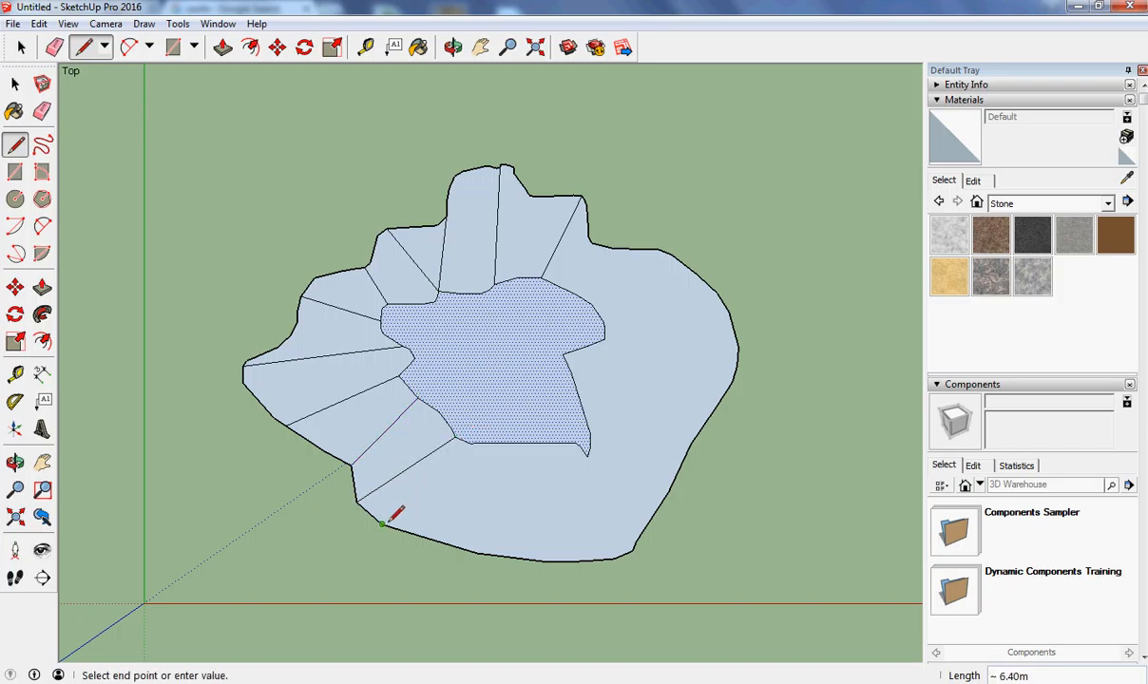
{"action": "left_click", "coordinate": [472, 443]}
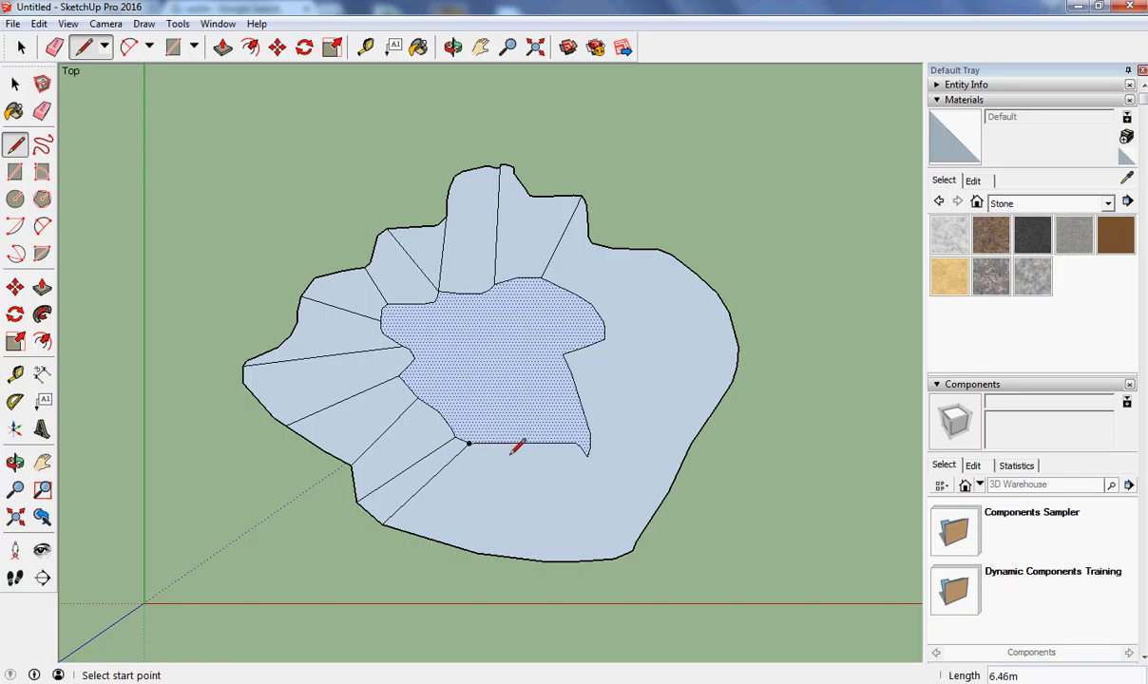
{"action": "left_click", "coordinate": [521, 443]}
{"action": "left_click", "coordinate": [477, 553]}
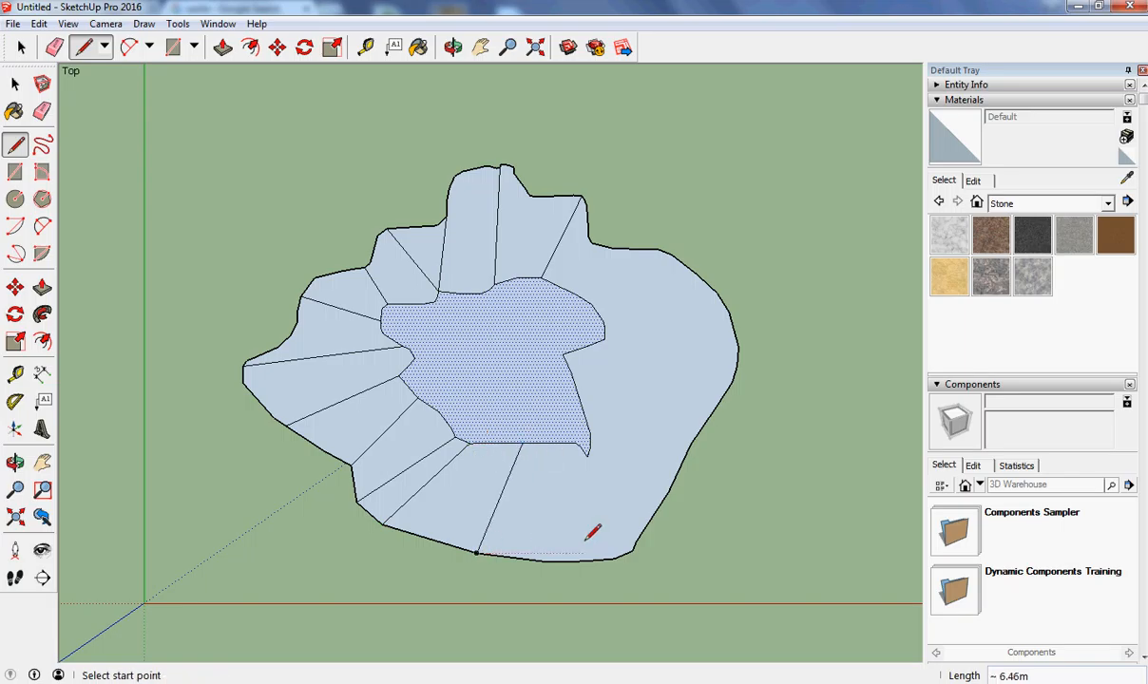
{"action": "left_click", "coordinate": [547, 561]}
{"action": "left_click", "coordinate": [547, 443]}
{"action": "left_click", "coordinate": [587, 455]}
{"action": "left_click", "coordinate": [632, 552]}
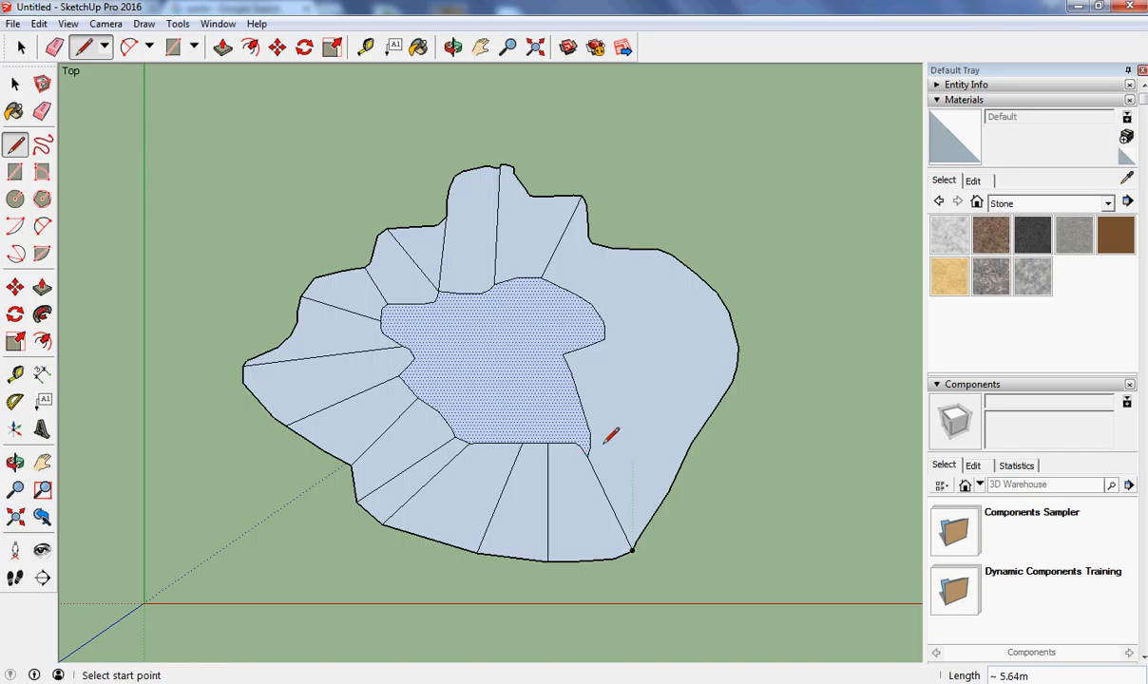
{"action": "left_click", "coordinate": [590, 435]}
{"action": "left_click", "coordinate": [691, 443]}
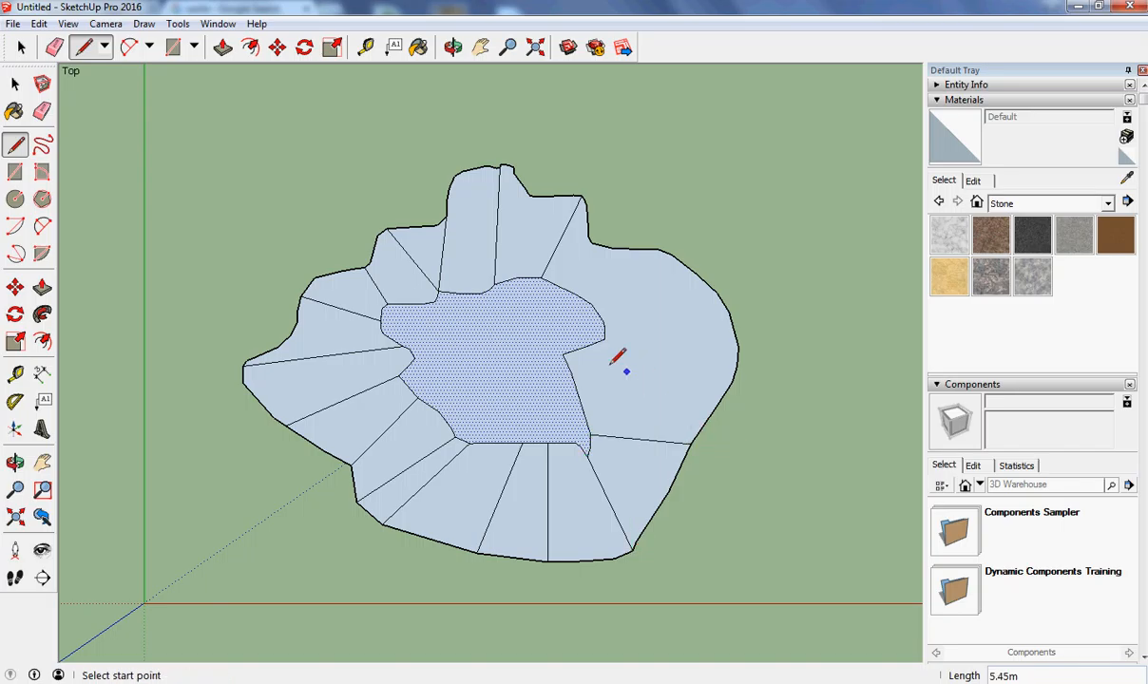
Draw four lines joining the inner contour to the outer outline along its right and upper-right side.
{"action": "left_click", "coordinate": [563, 354]}
{"action": "left_click", "coordinate": [701, 425]}
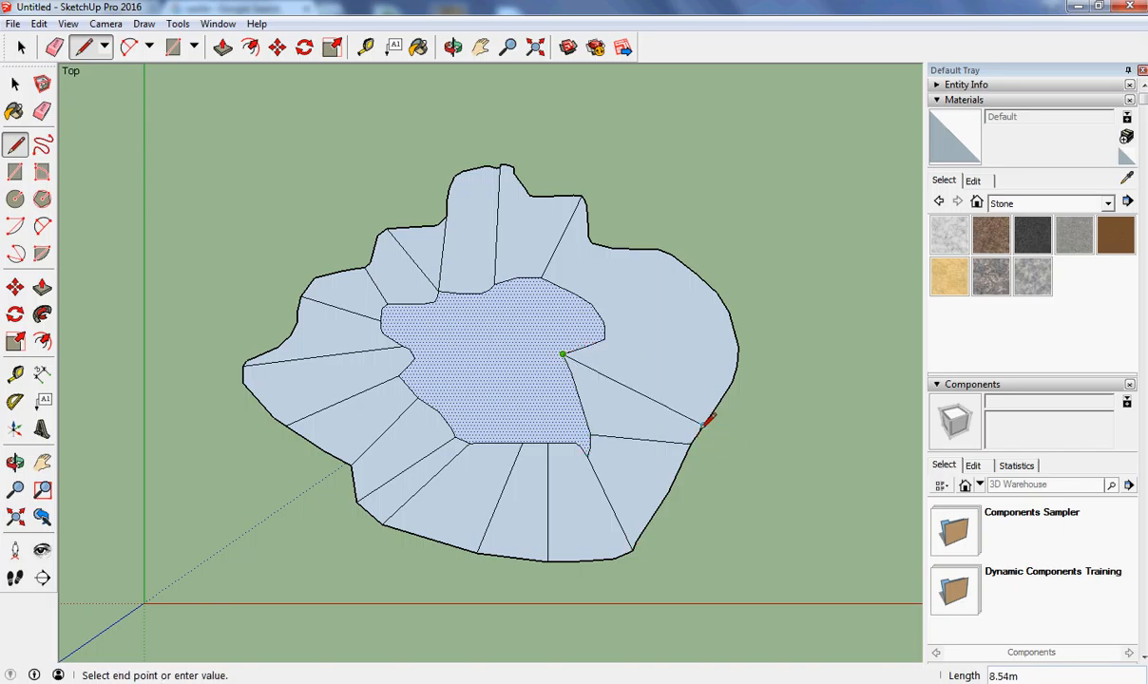
{"action": "left_click", "coordinate": [605, 338]}
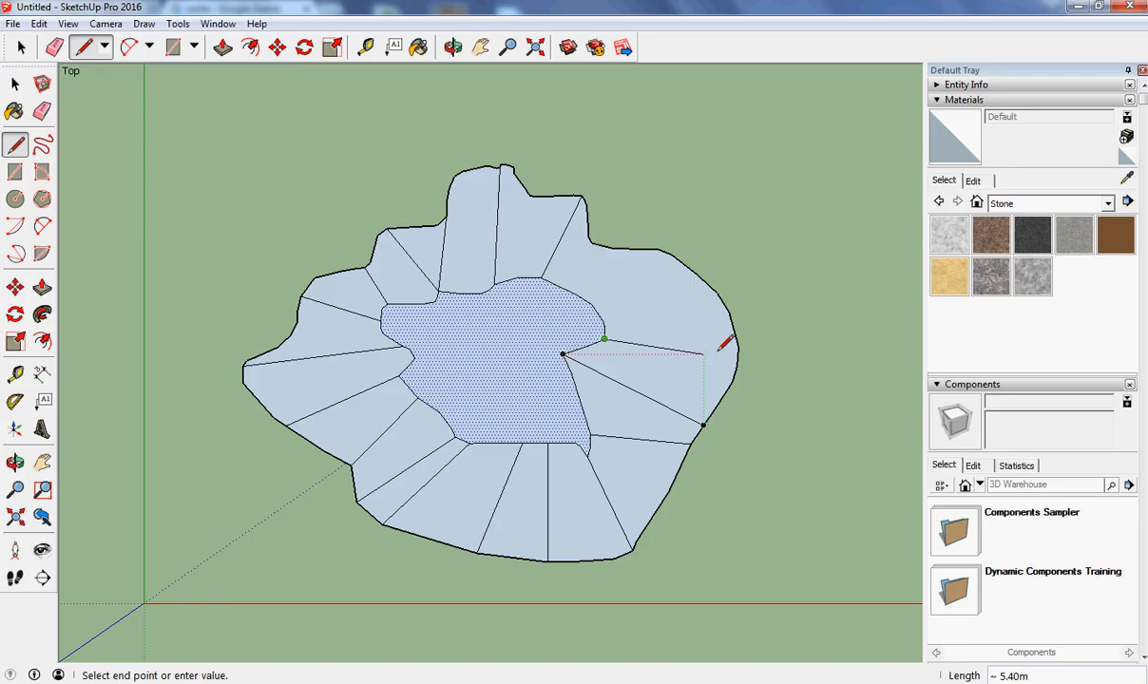
{"action": "left_click", "coordinate": [737, 348]}
{"action": "left_click", "coordinate": [590, 304]}
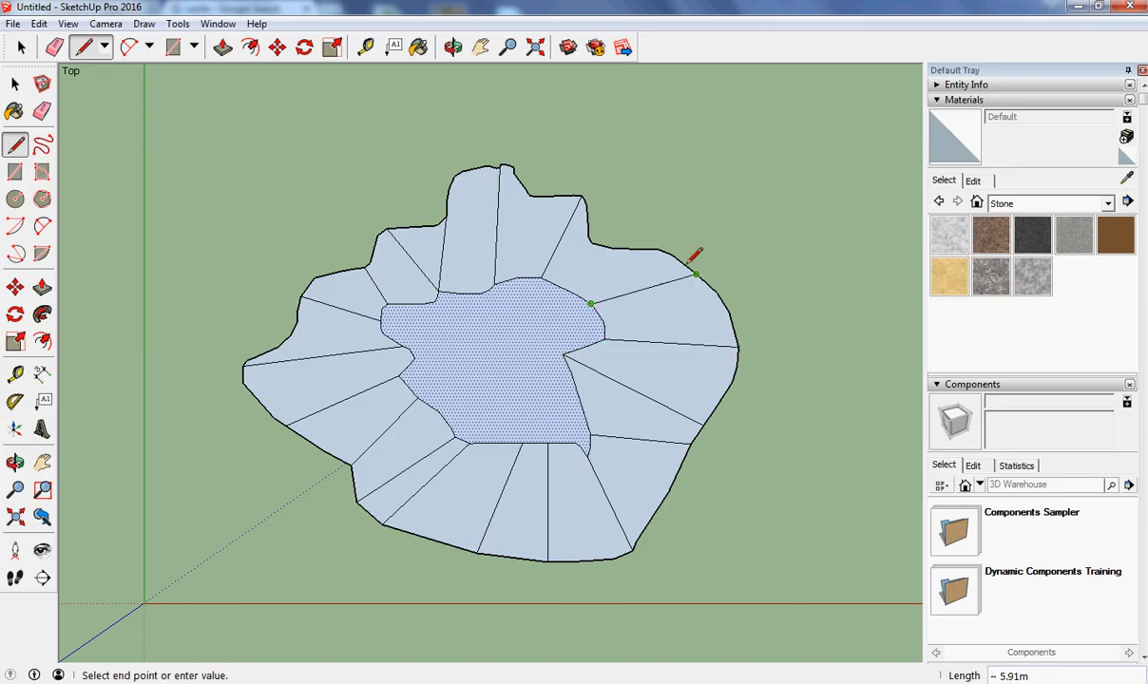
{"action": "left_click", "coordinate": [670, 263]}
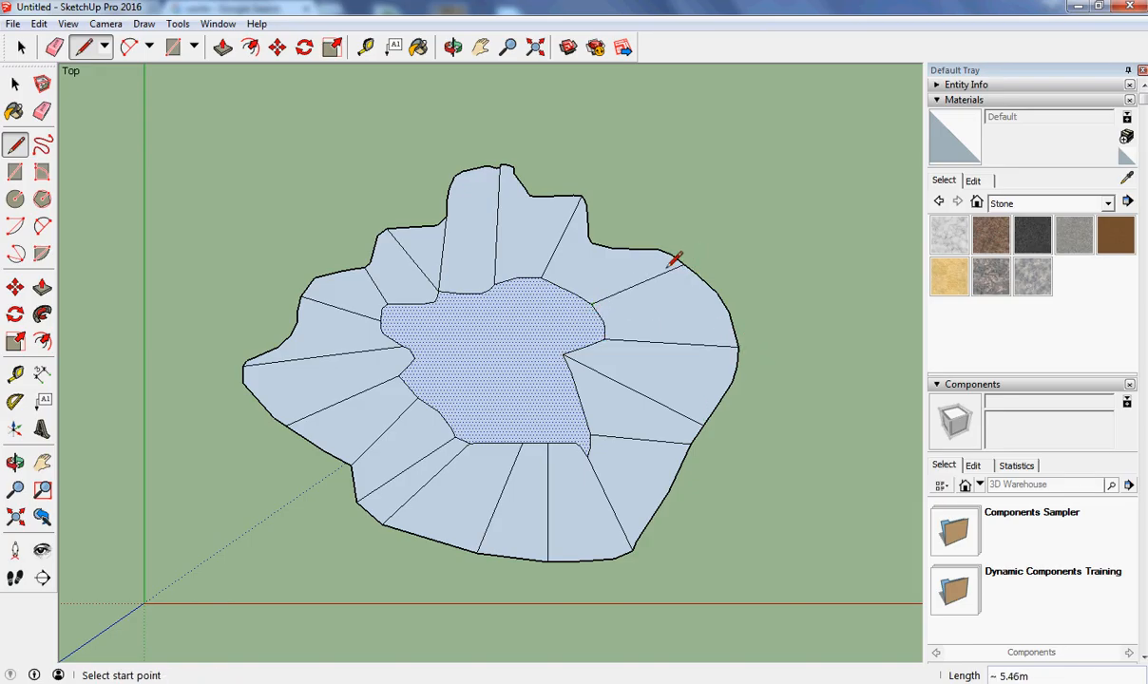
{"action": "left_click", "coordinate": [576, 294]}
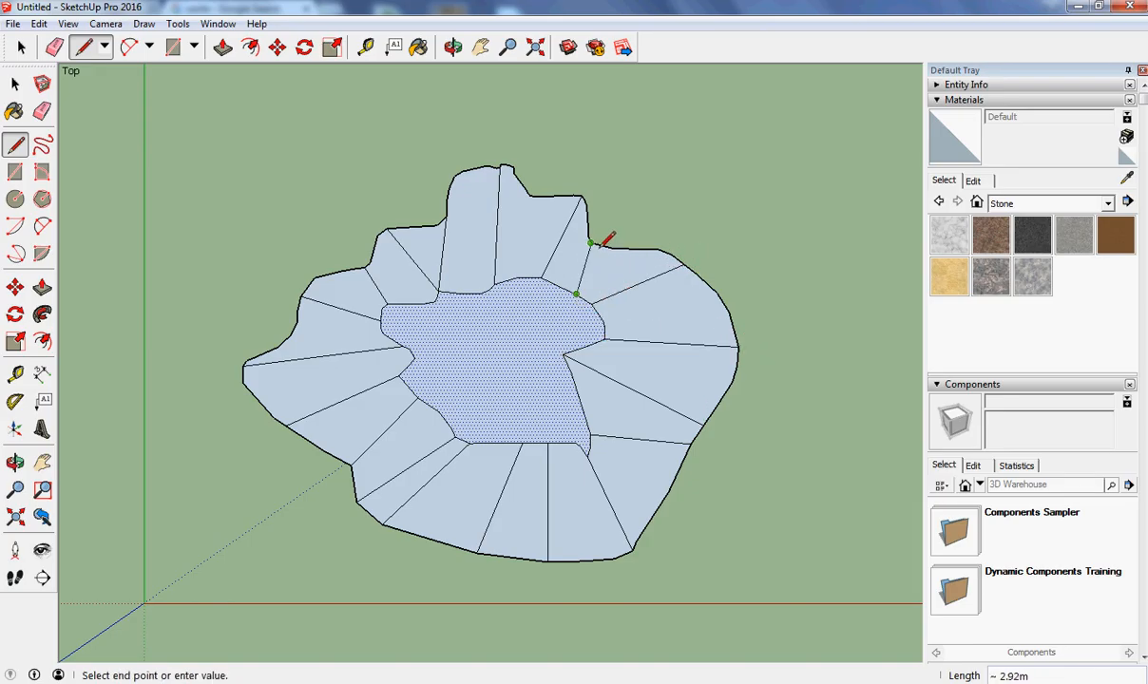
{"action": "left_click", "coordinate": [590, 243]}
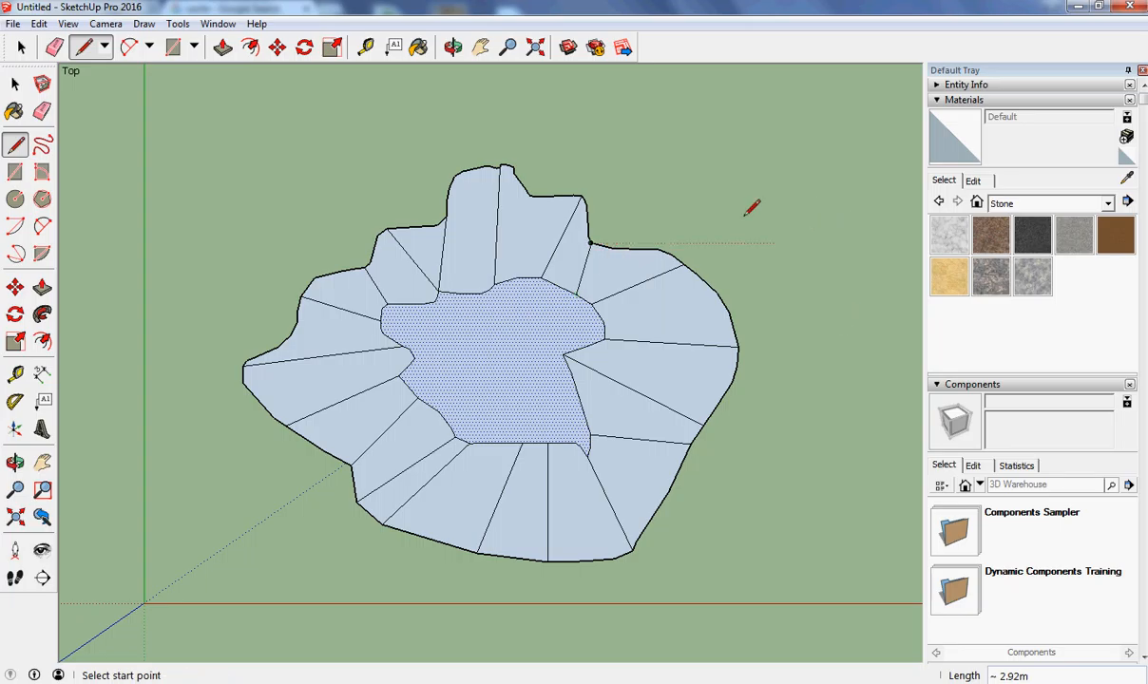
Switch to the Iso view and move the inner contour face straight up about 10 m.
{"action": "left_click", "coordinate": [106, 24]}
{"action": "mouse_move", "coordinate": [176, 79]}
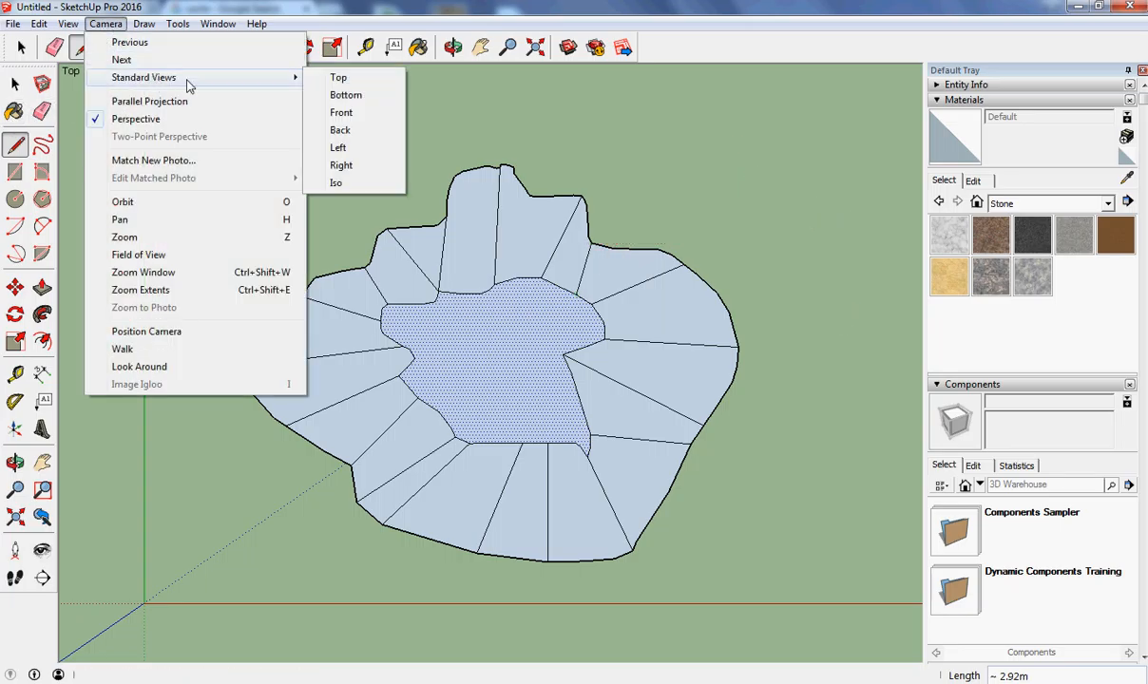
{"action": "left_click", "coordinate": [350, 183]}
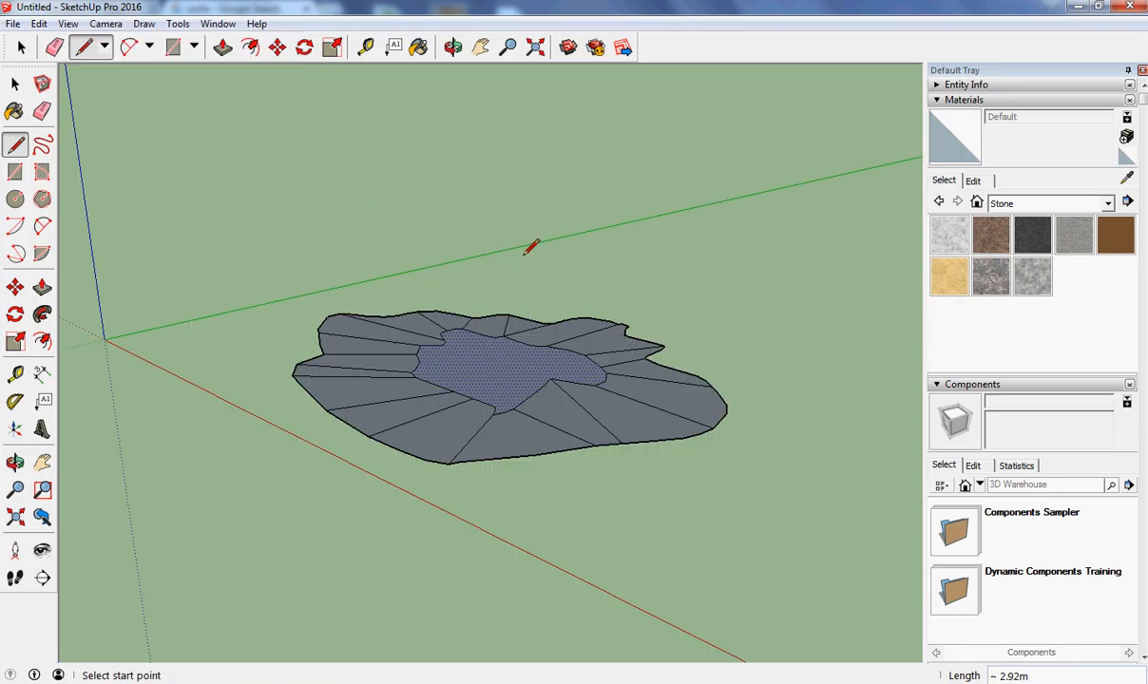
{"action": "left_click", "coordinate": [14, 287]}
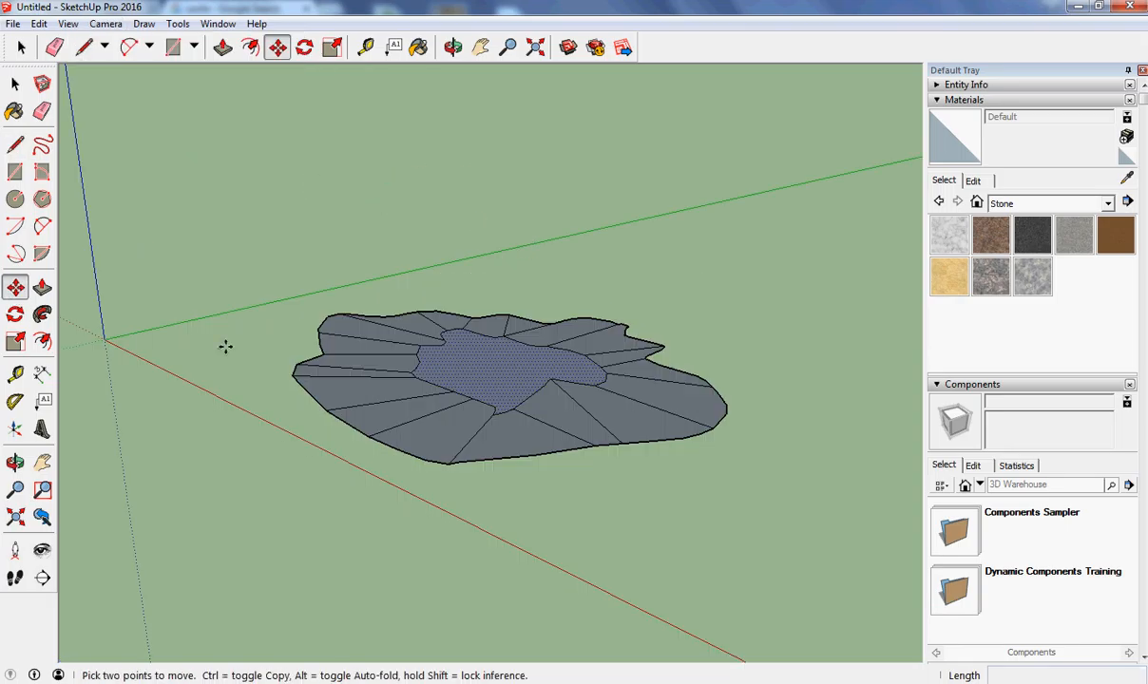
{"action": "left_click", "coordinate": [493, 364]}
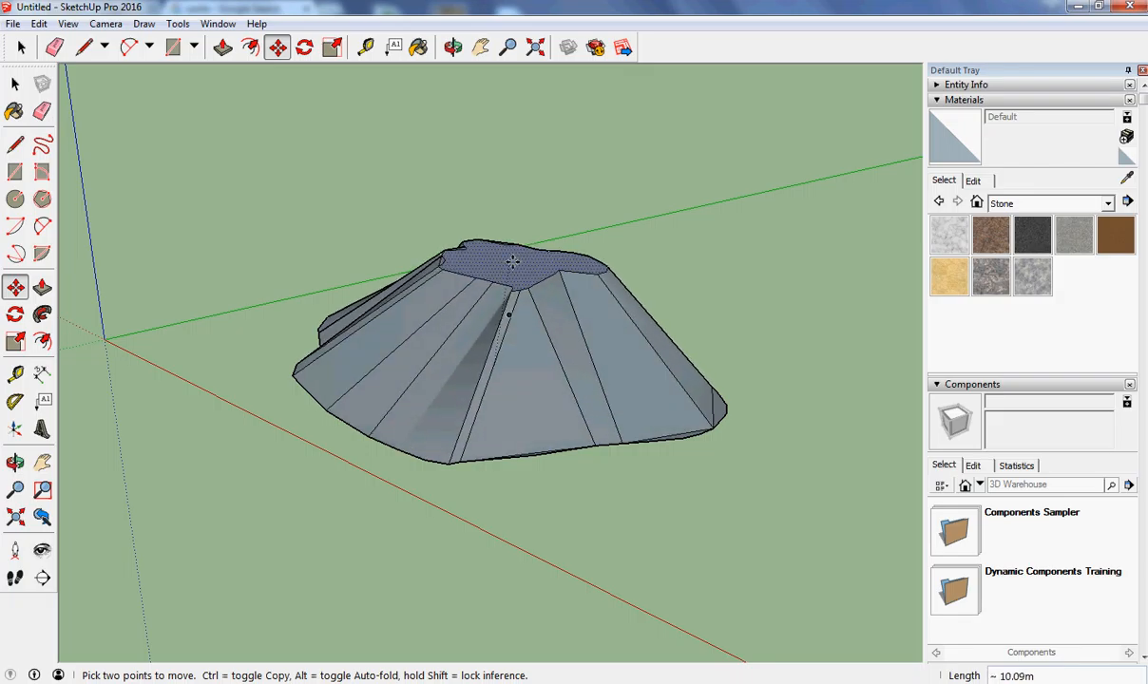
{"action": "left_click", "coordinate": [512, 261]}
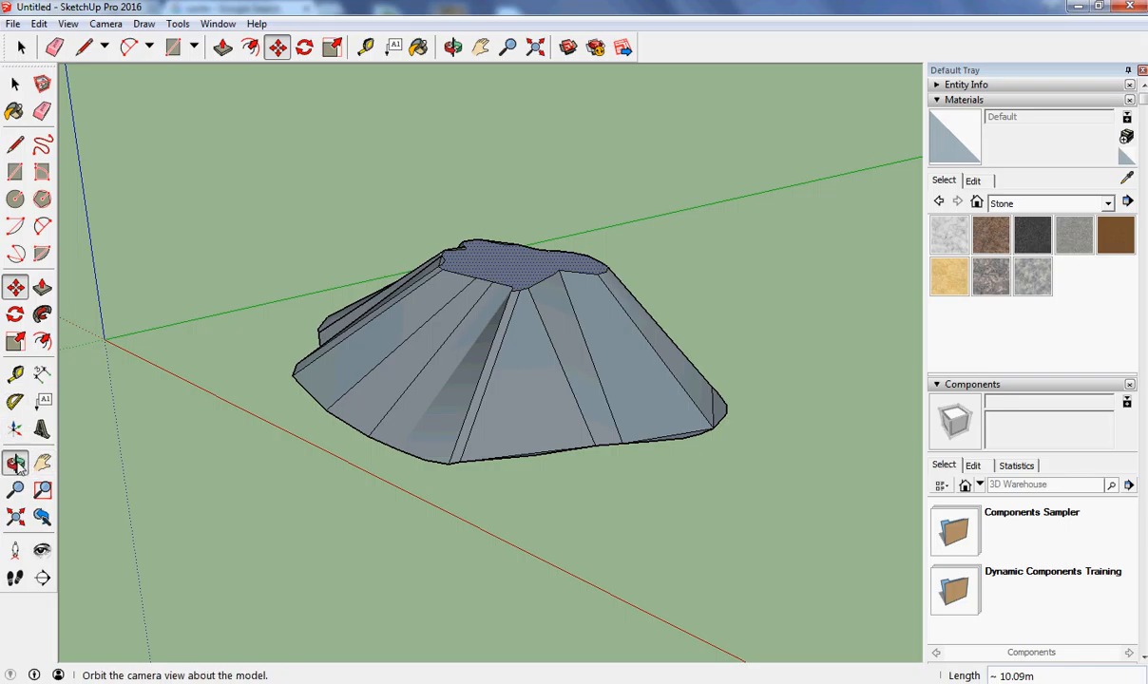
Orbit the view and undo the face move.
{"action": "left_click", "coordinate": [16, 463]}
{"action": "left_click_drag", "start_coordinate": [405, 343], "coordinate": [456, 380]}
{"action": "left_click", "coordinate": [39, 24]}
{"action": "left_click", "coordinate": [84, 43]}
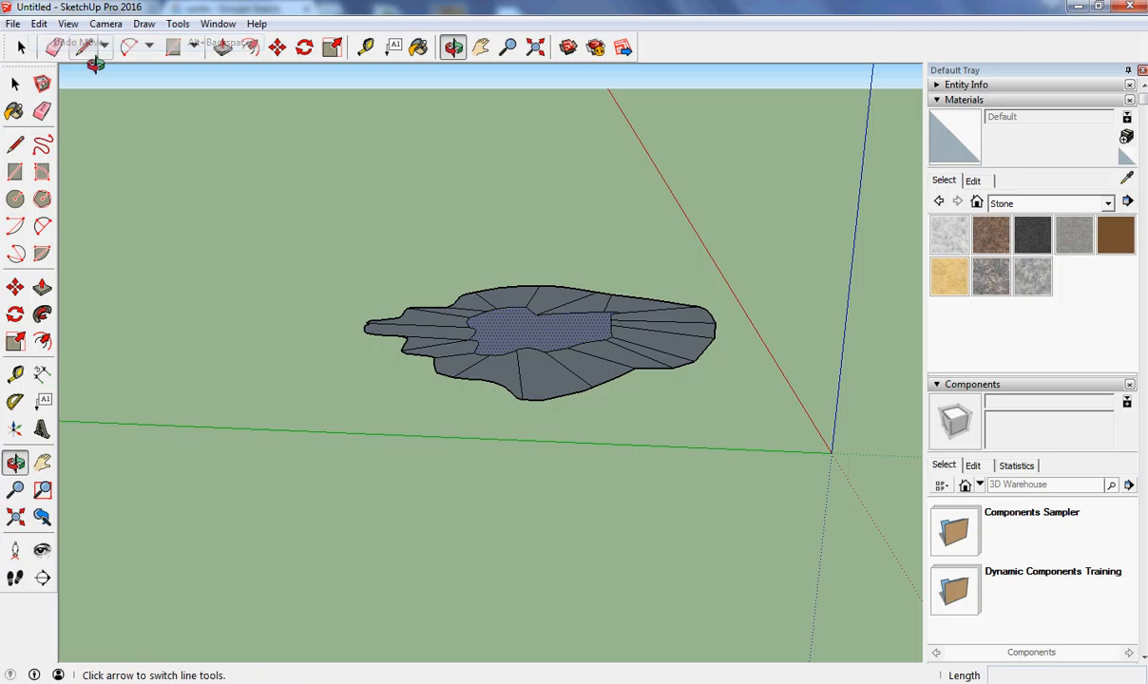
Move the inner contour face straight up about 4.42 m to raise the hilltop.
{"action": "left_click", "coordinate": [15, 286]}
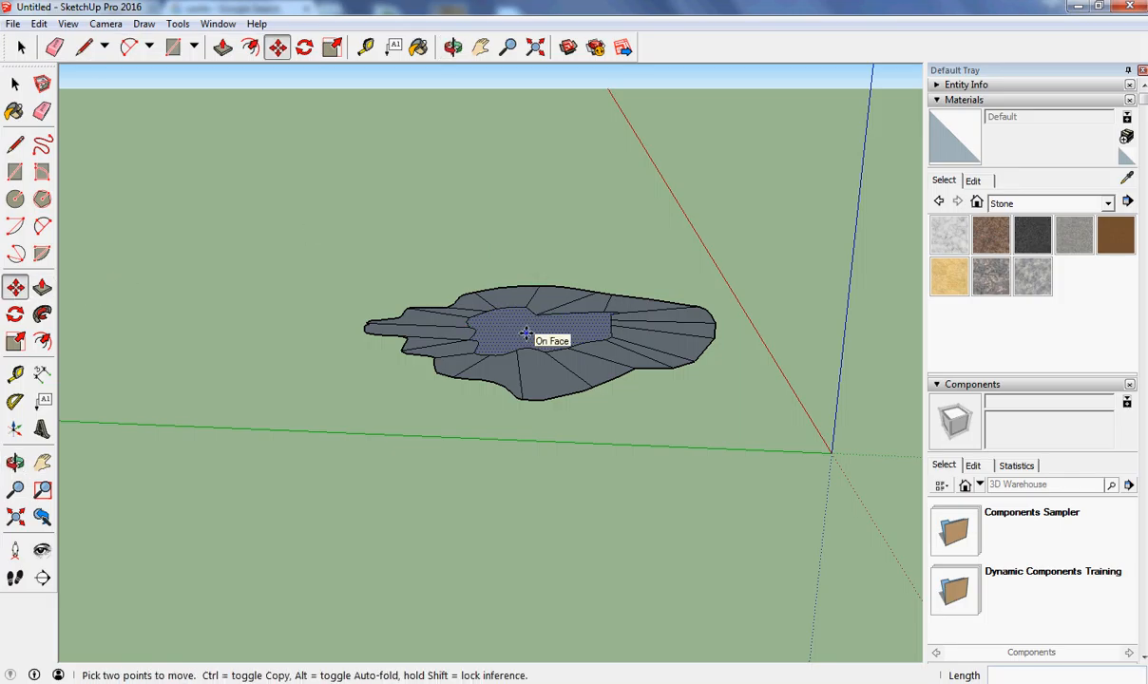
{"action": "left_click_drag", "start_coordinate": [526, 332], "coordinate": [531, 258]}
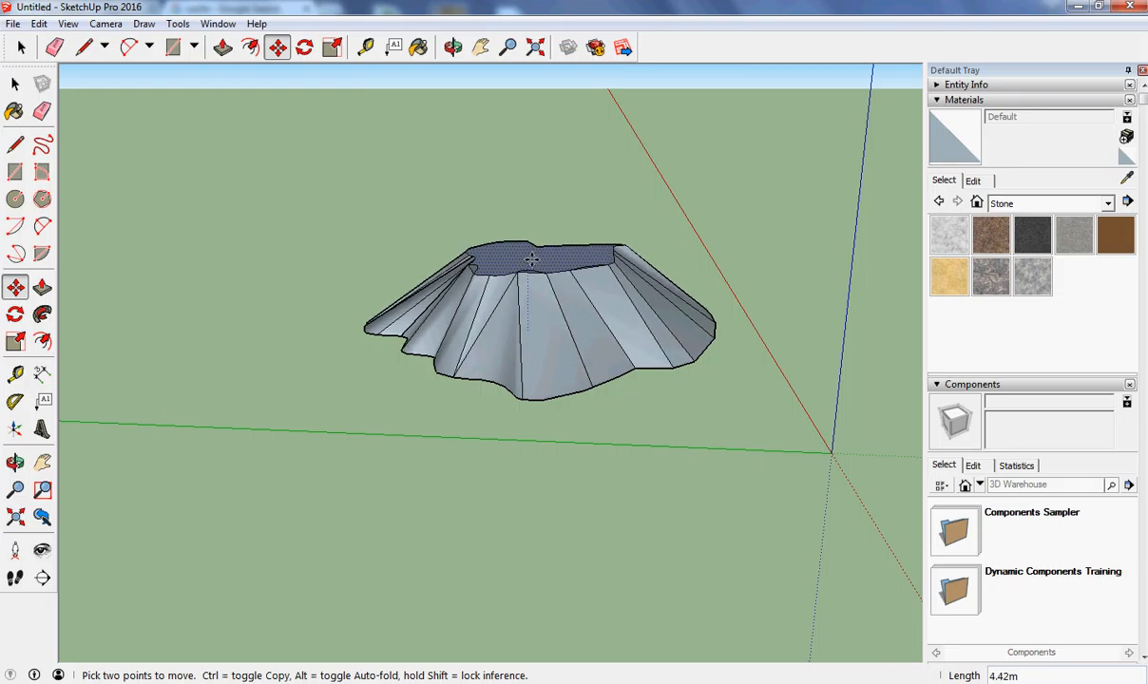
{"action": "left_click", "coordinate": [531, 260]}
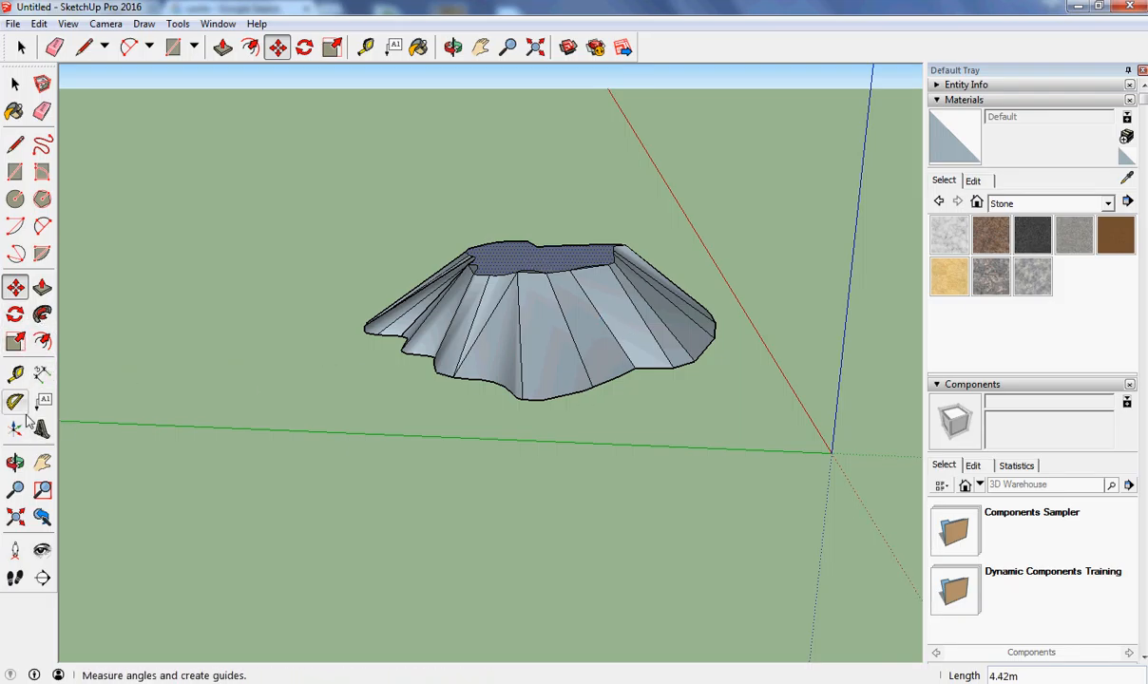
Orbit beneath the hill and erase an edge at the hill's lower front outline.
{"action": "left_click", "coordinate": [15, 463]}
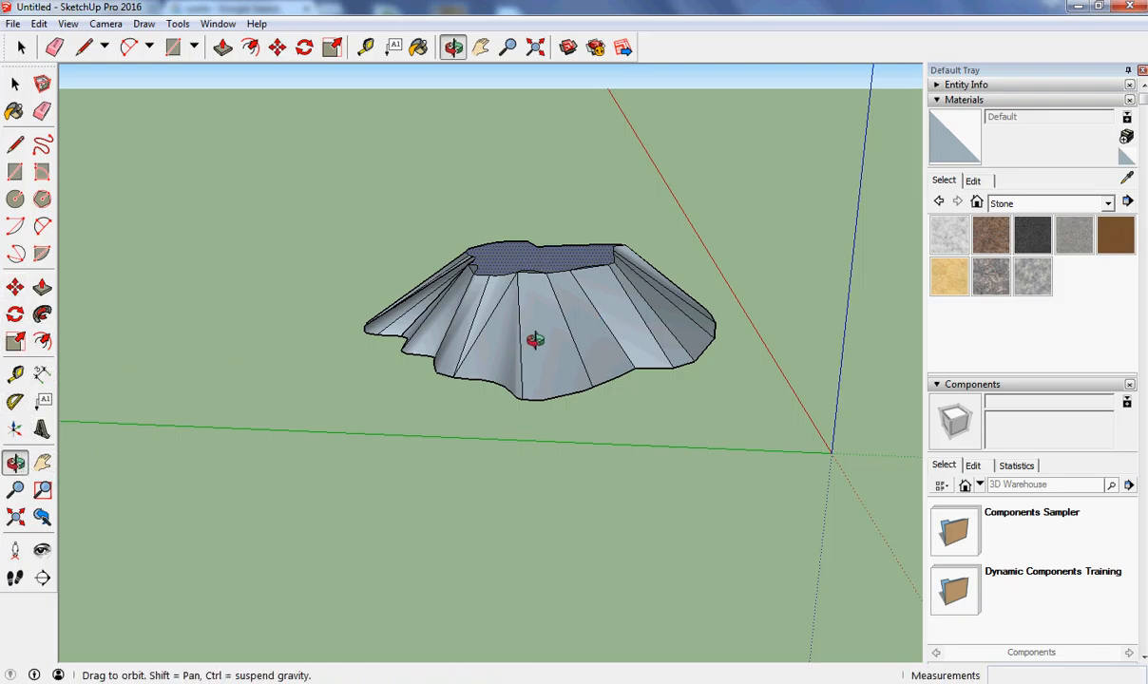
{"action": "left_click_drag", "start_coordinate": [535, 341], "coordinate": [458, 474]}
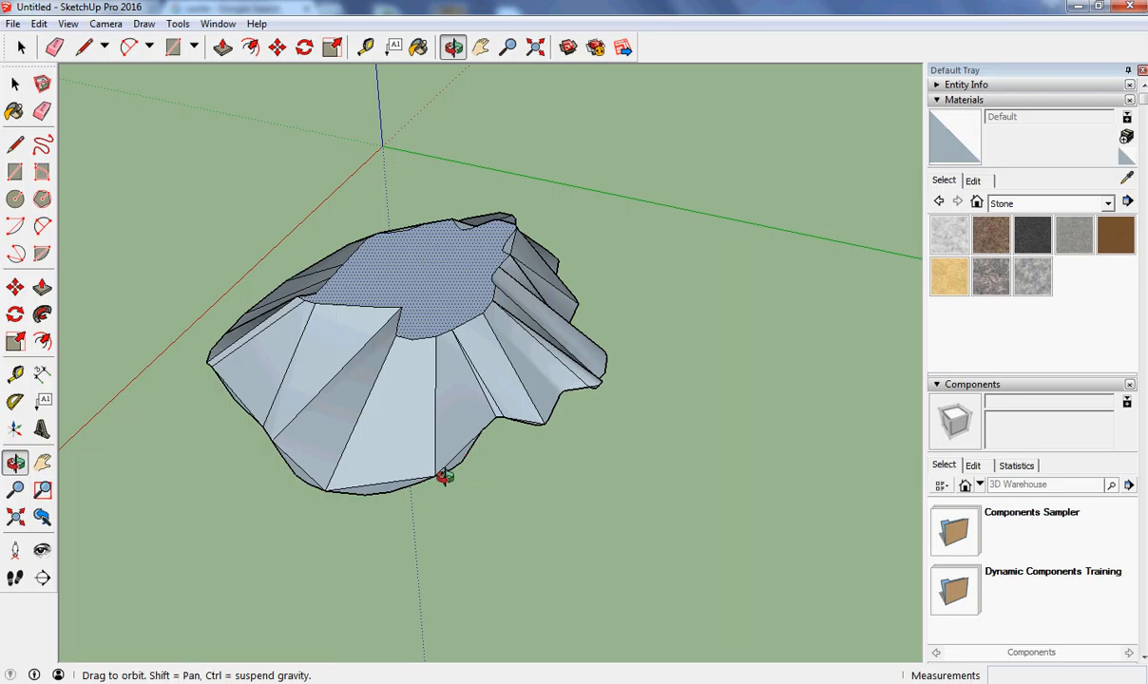
{"action": "left_click", "coordinate": [42, 111]}
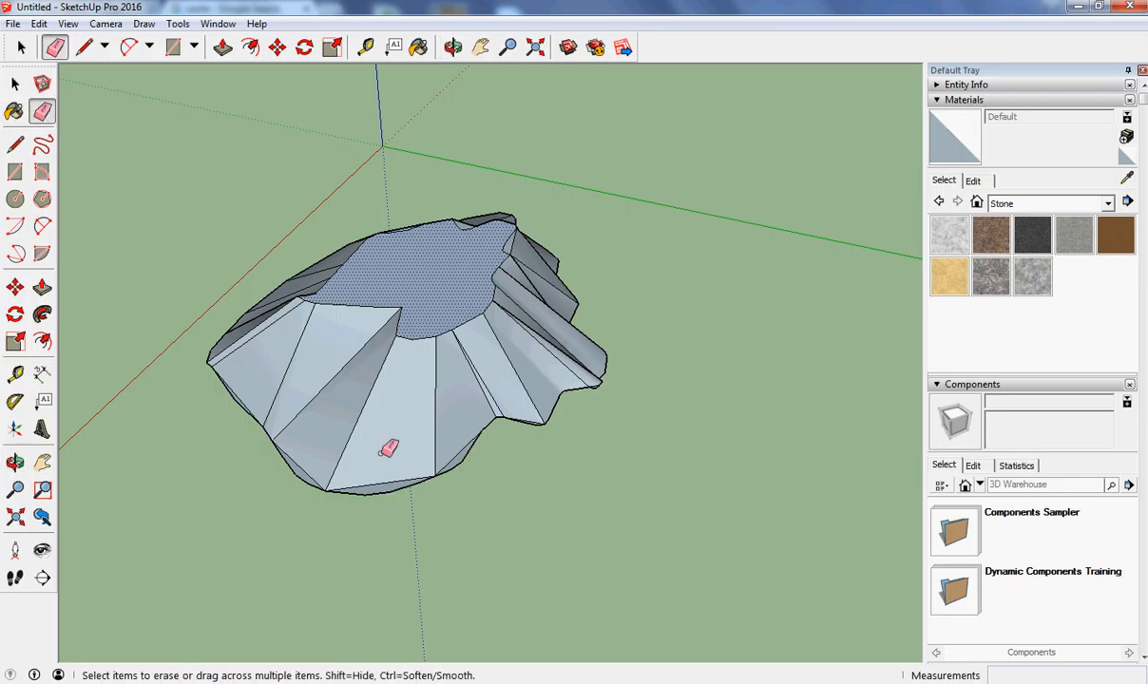
{"action": "left_click", "coordinate": [458, 469]}
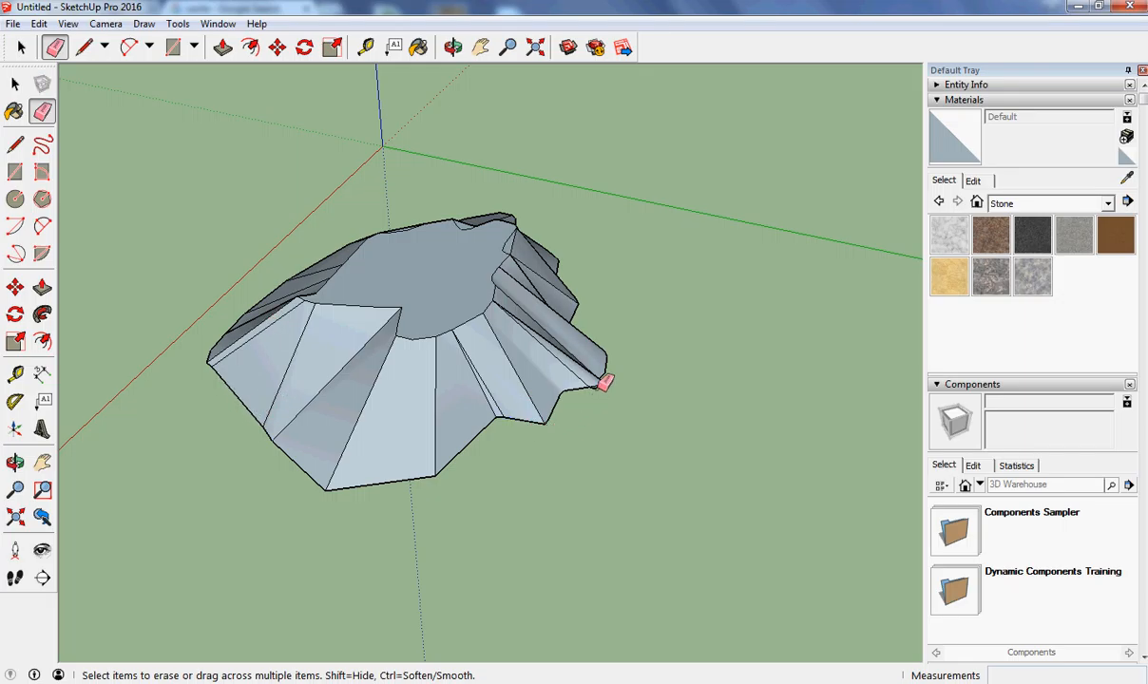
Erase an edge on the hill's right flank, then undo that erase.
{"action": "left_click", "coordinate": [605, 383]}
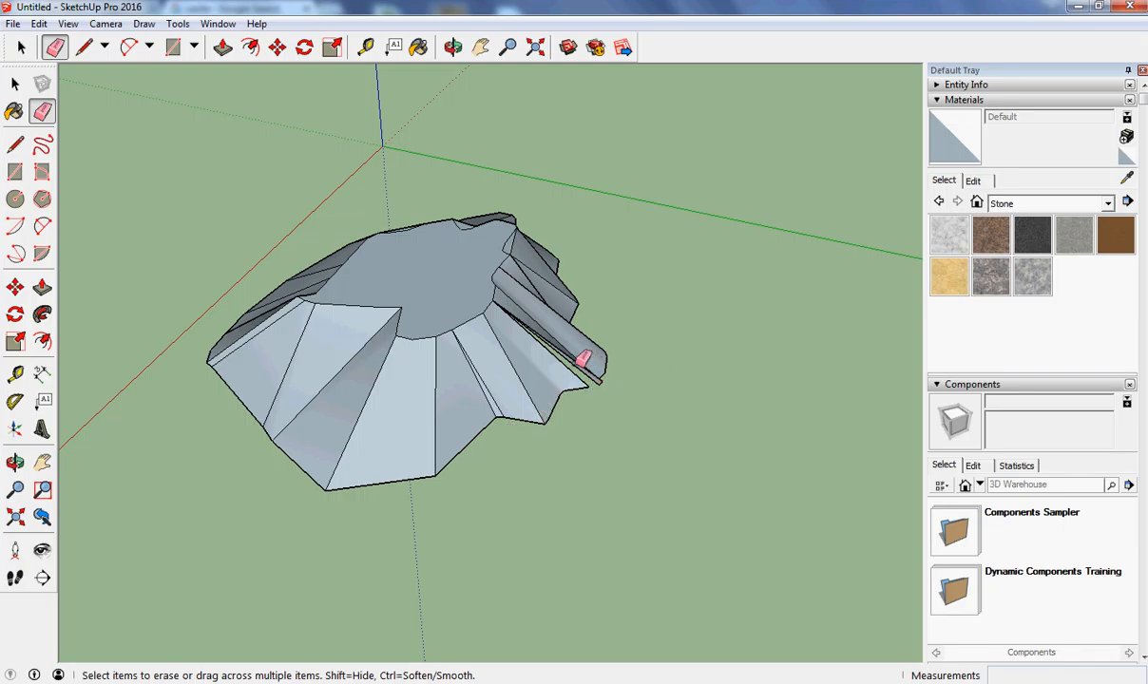
{"action": "left_click", "coordinate": [67, 24]}
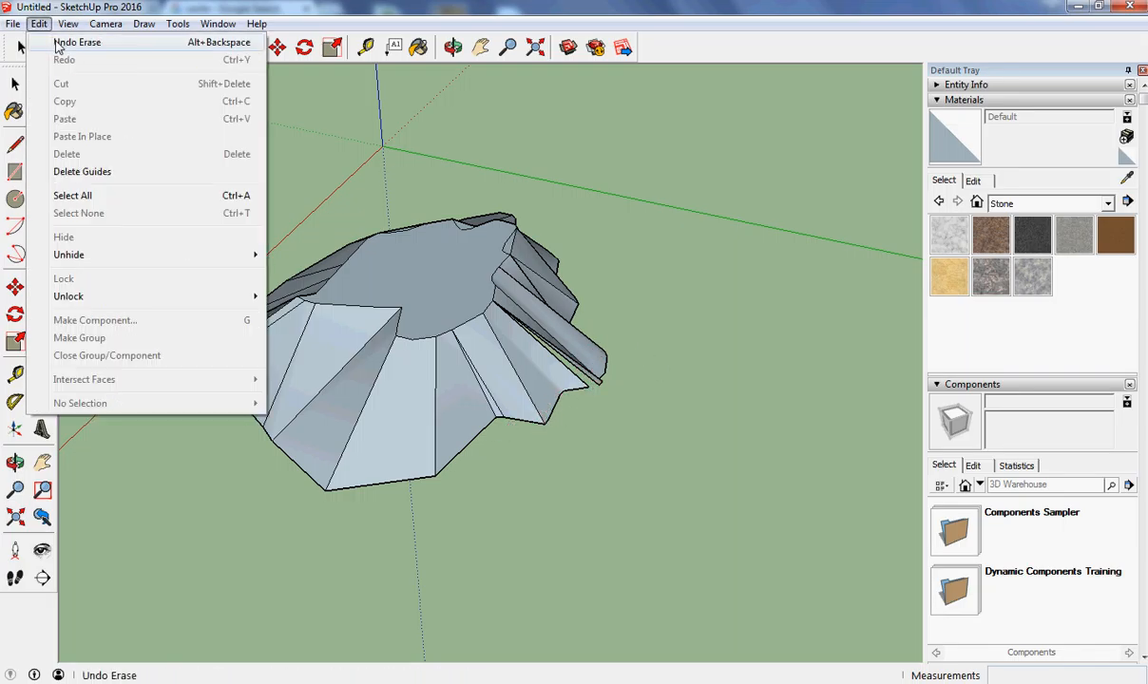
{"action": "left_click", "coordinate": [59, 42]}
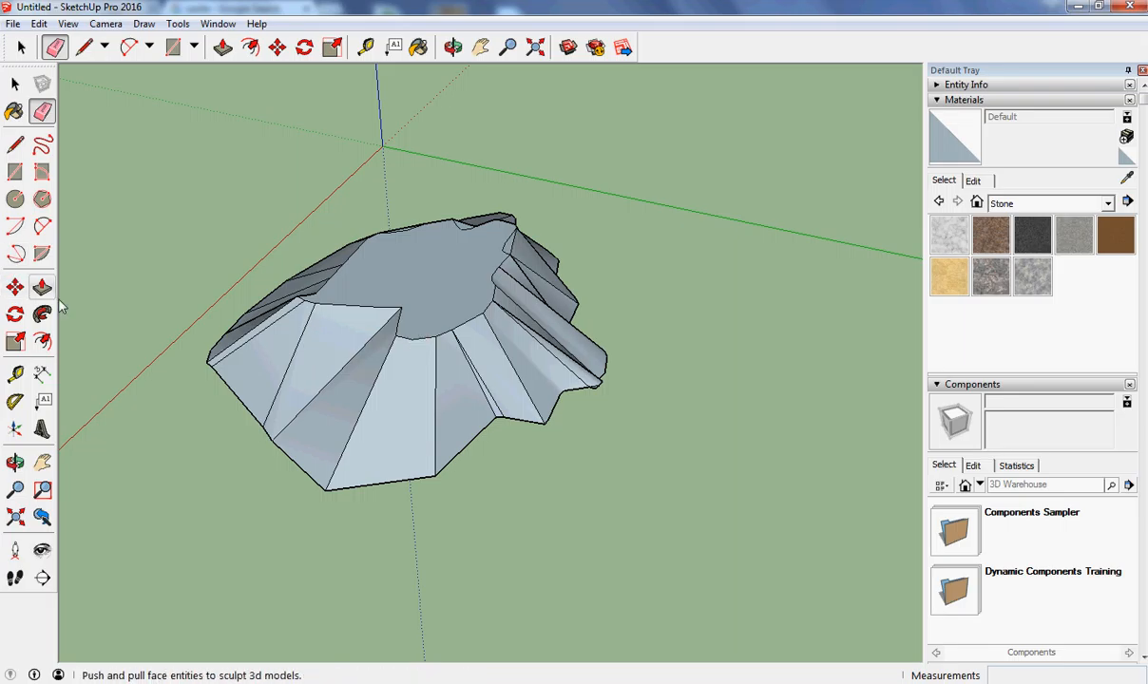
{"action": "left_click", "coordinate": [105, 24]}
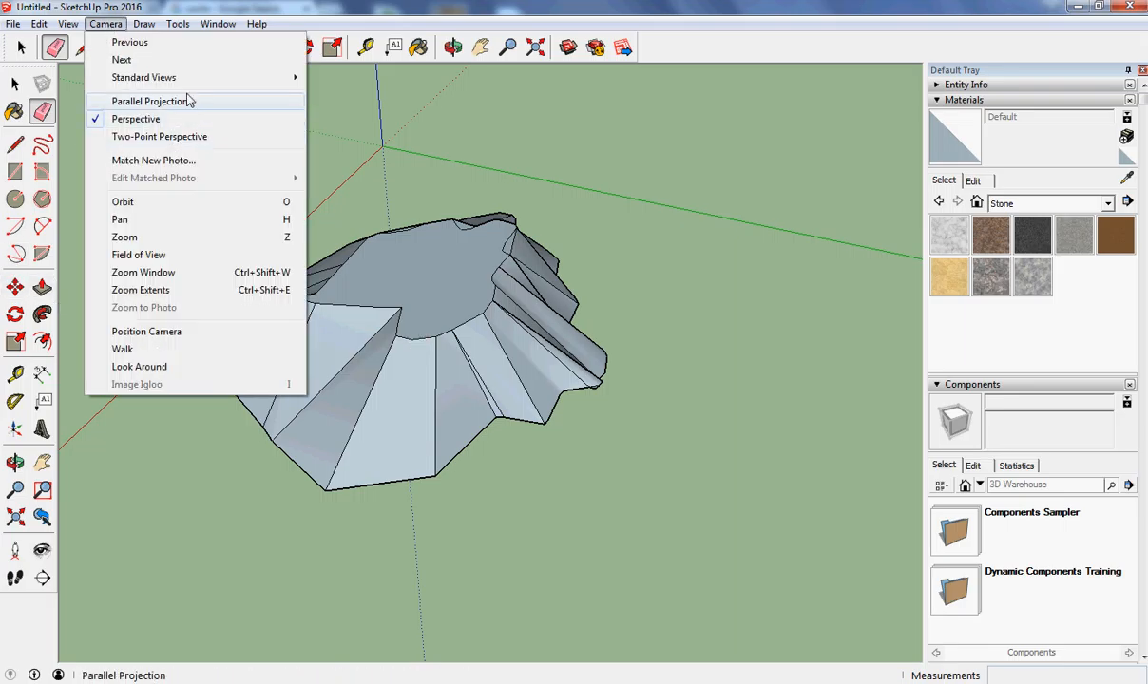
{"action": "mouse_move", "coordinate": [252, 79]}
{"action": "left_click", "coordinate": [336, 184]}
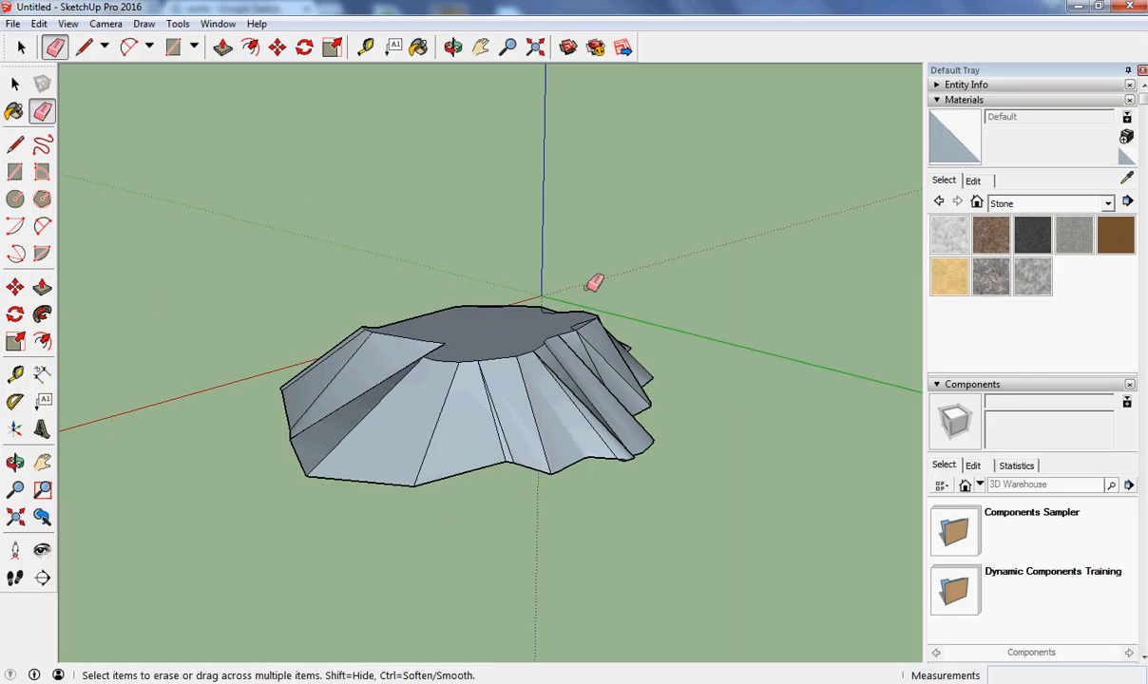
{"action": "left_click", "coordinate": [15, 462]}
{"action": "left_click_drag", "start_coordinate": [353, 422], "coordinate": [428, 316]}
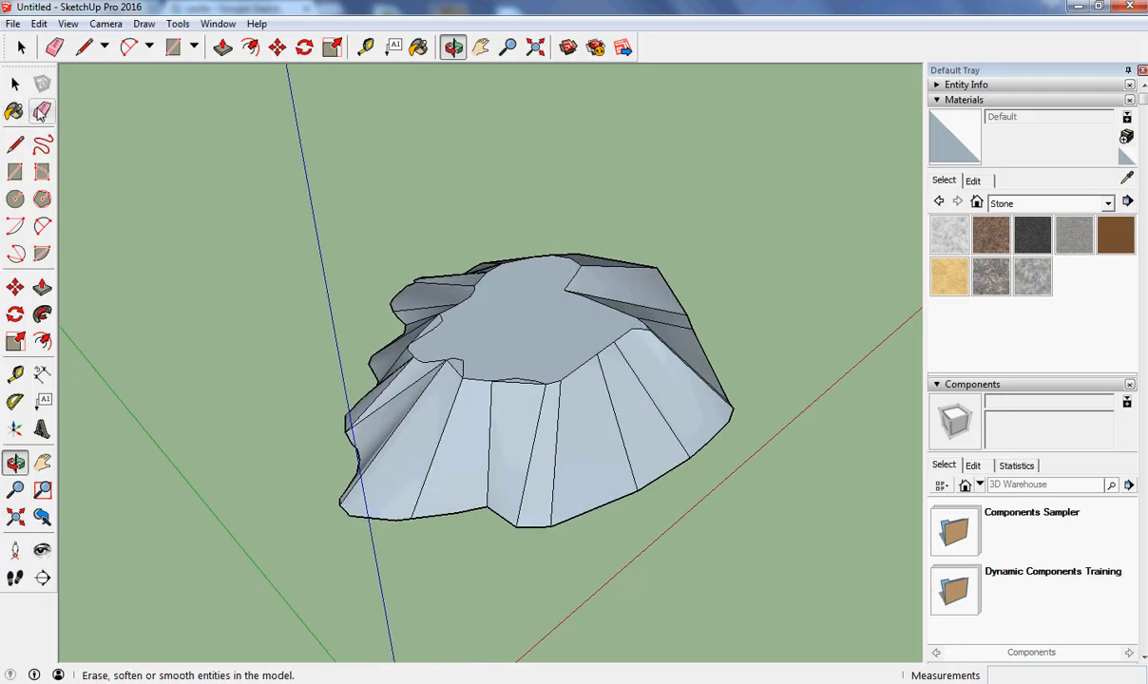
{"action": "left_click", "coordinate": [41, 111]}
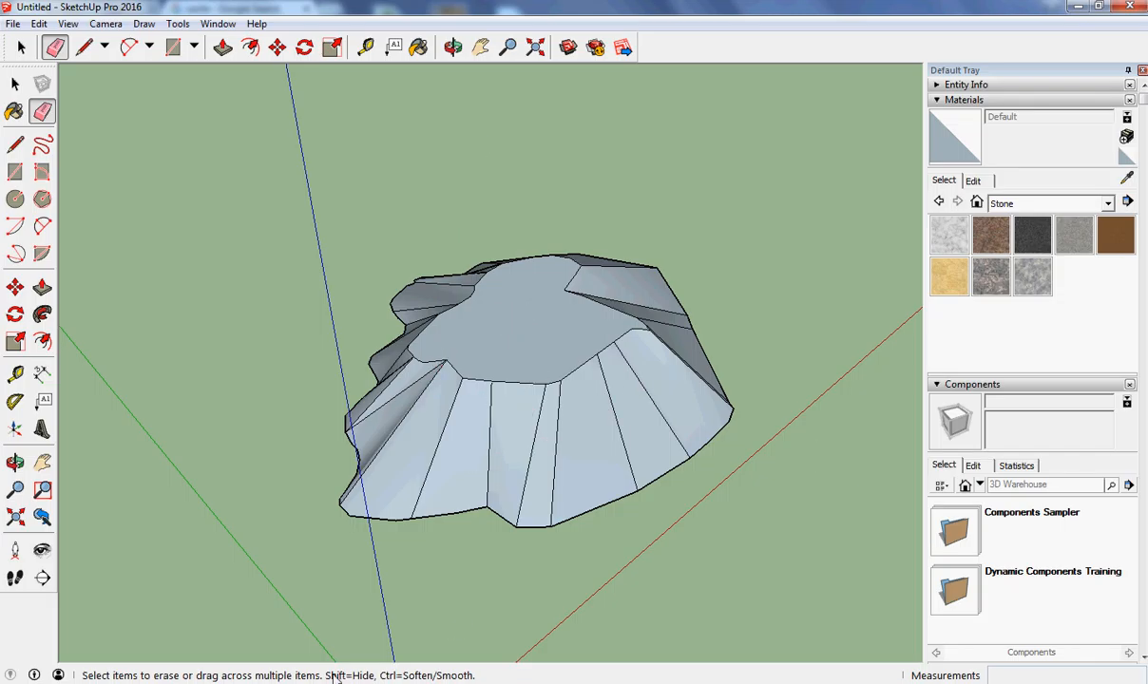
{"action": "left_click", "coordinate": [254, 683]}
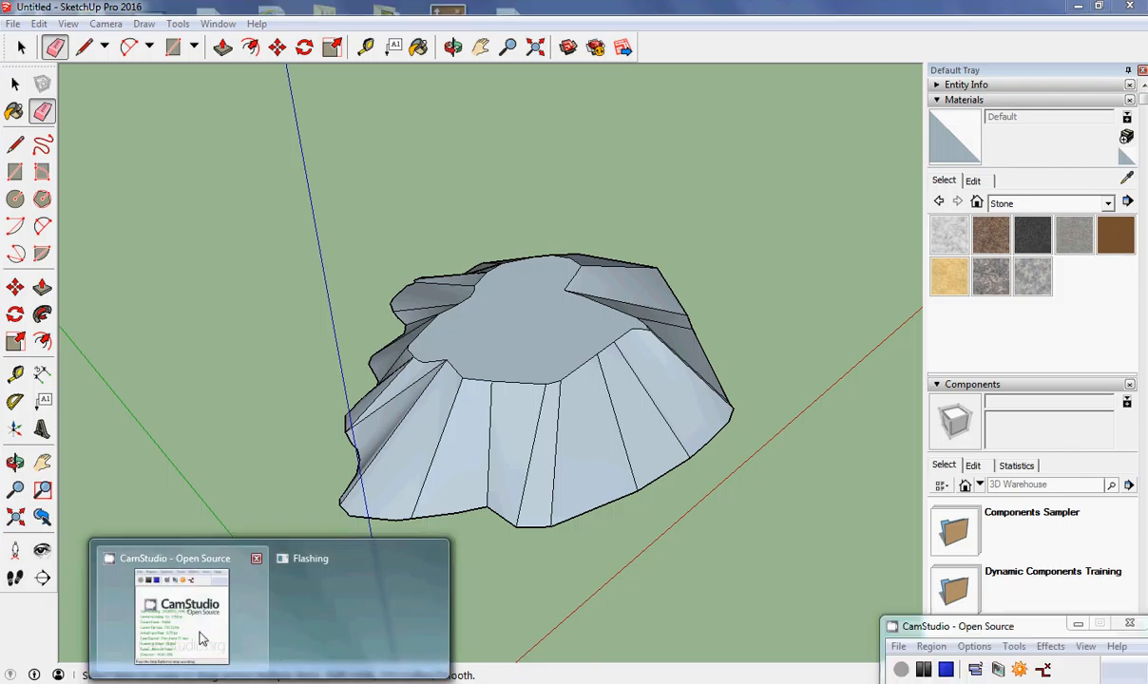